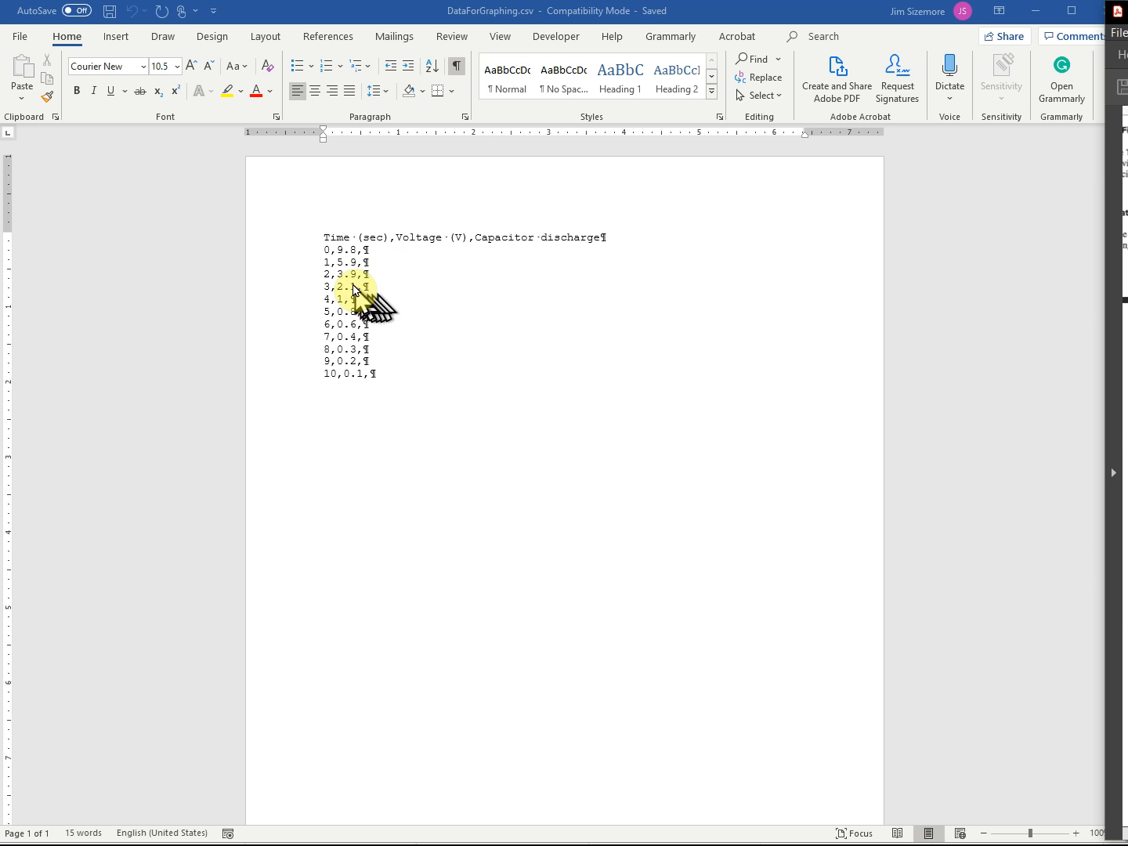
- Zoom the DataForGraphing.csv document to 200%
click(506, 40)
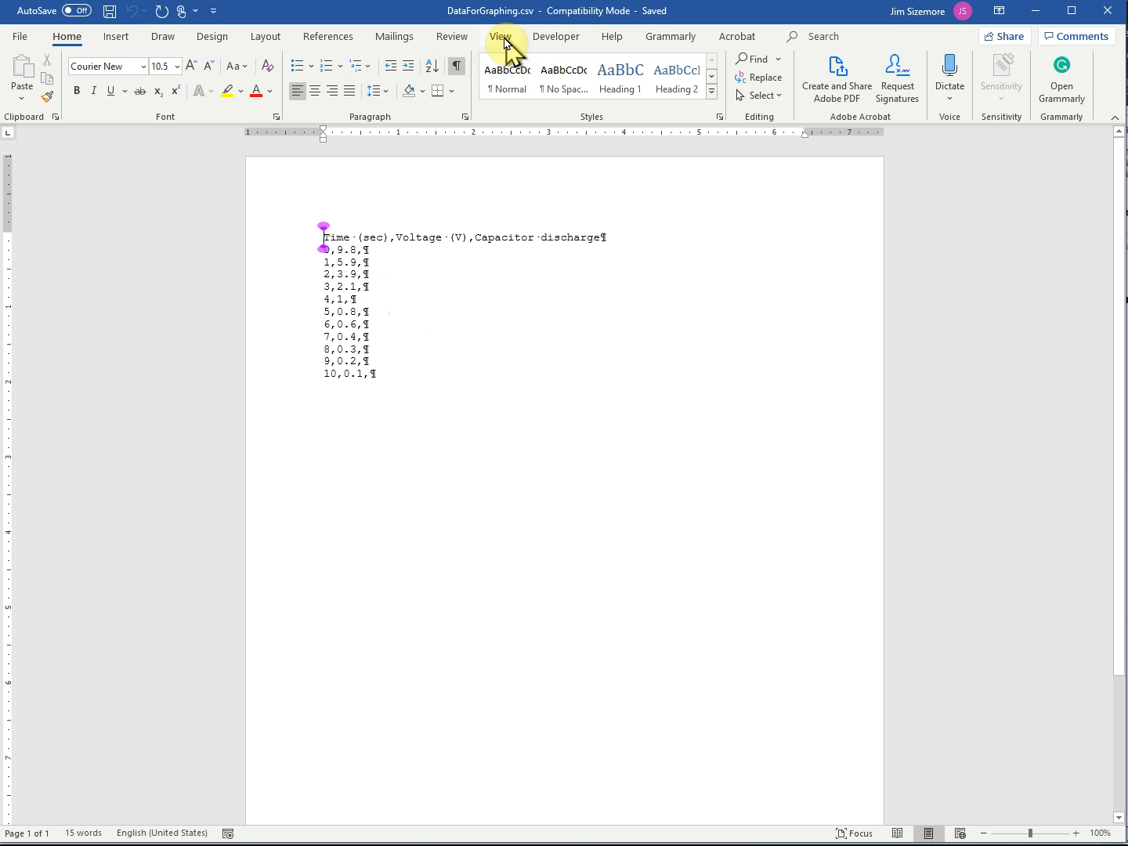
click(498, 41)
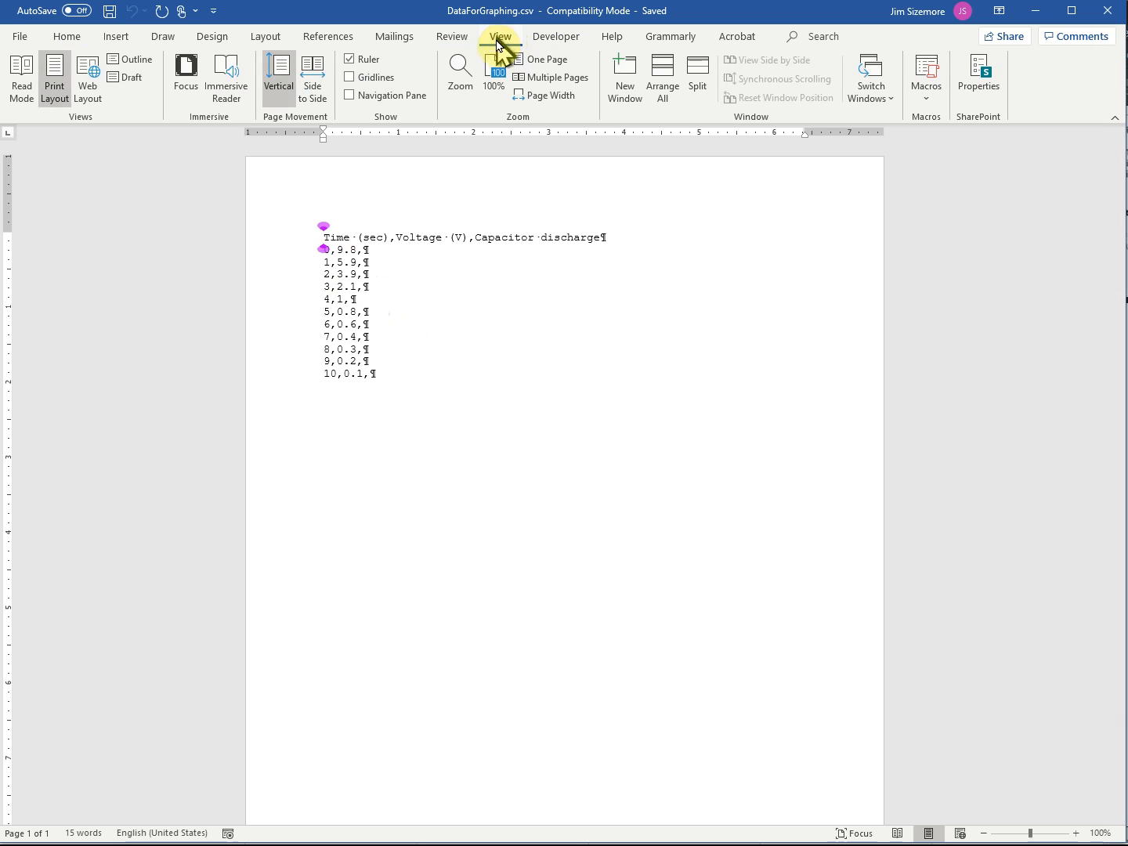
click(462, 86)
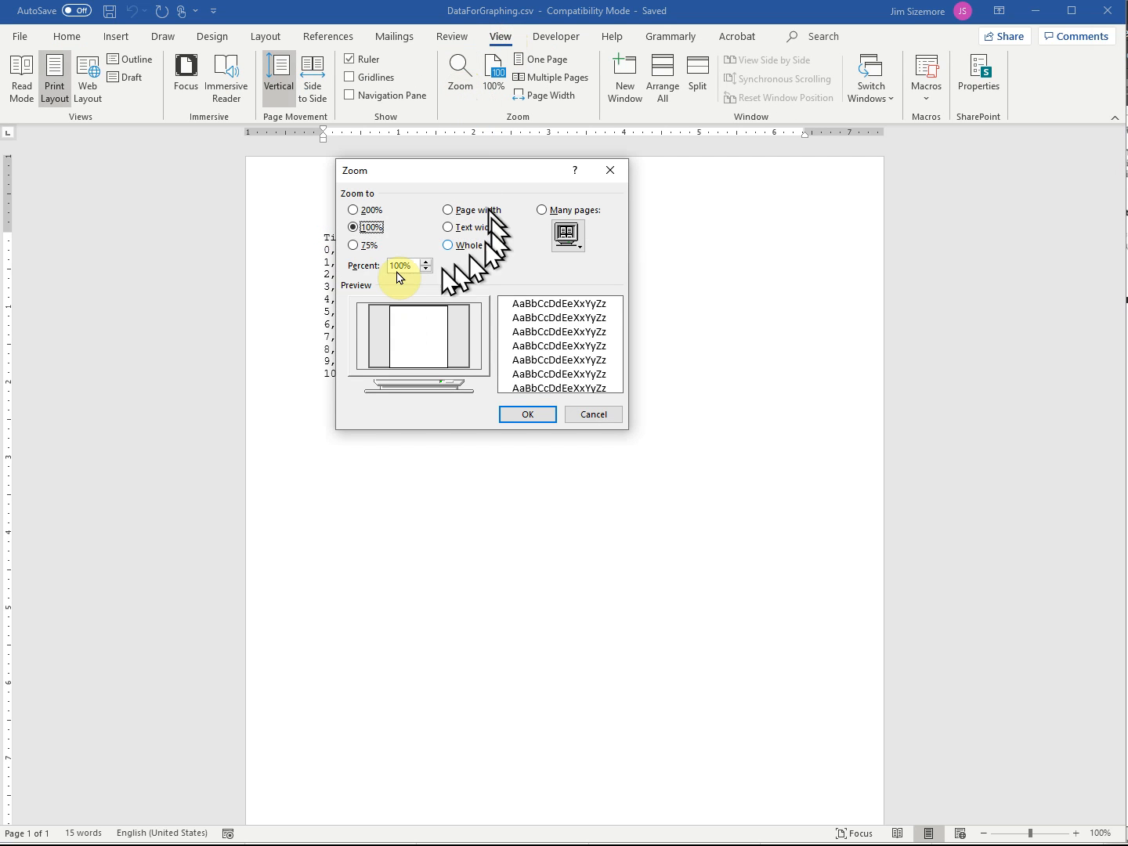
click(354, 209)
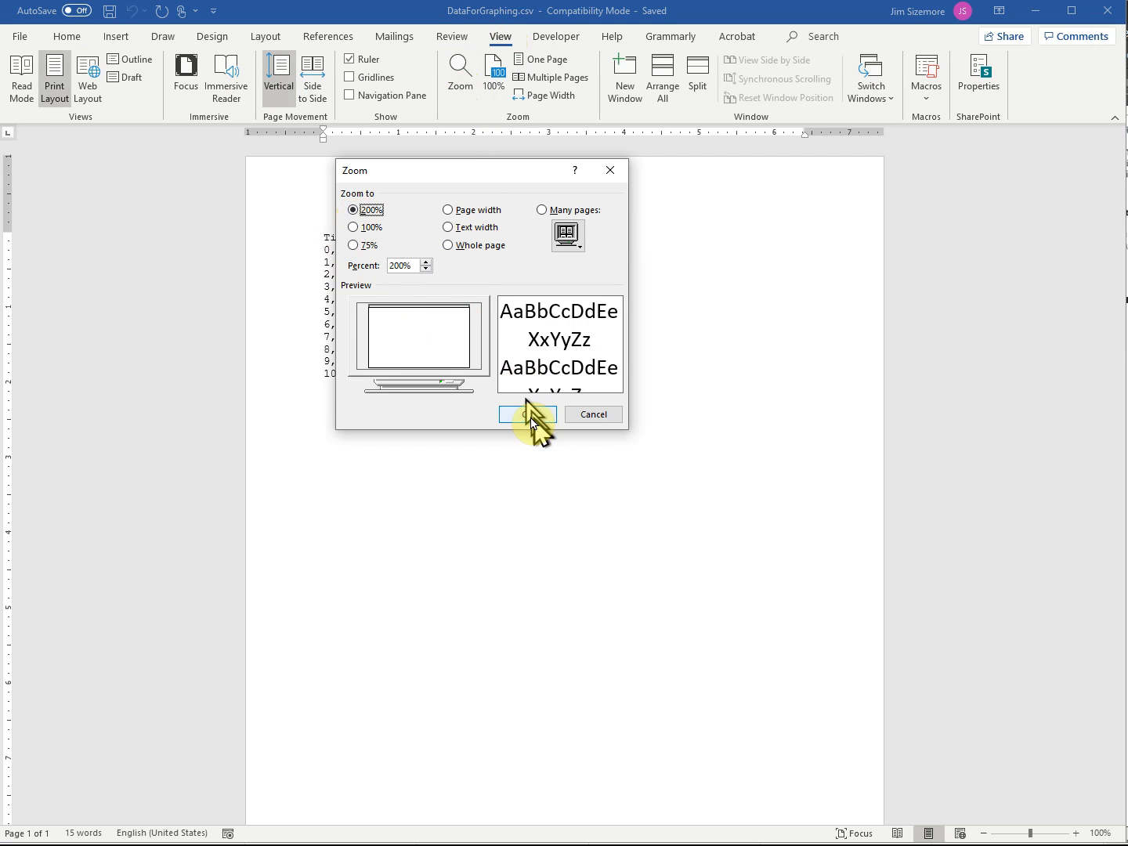
click(528, 415)
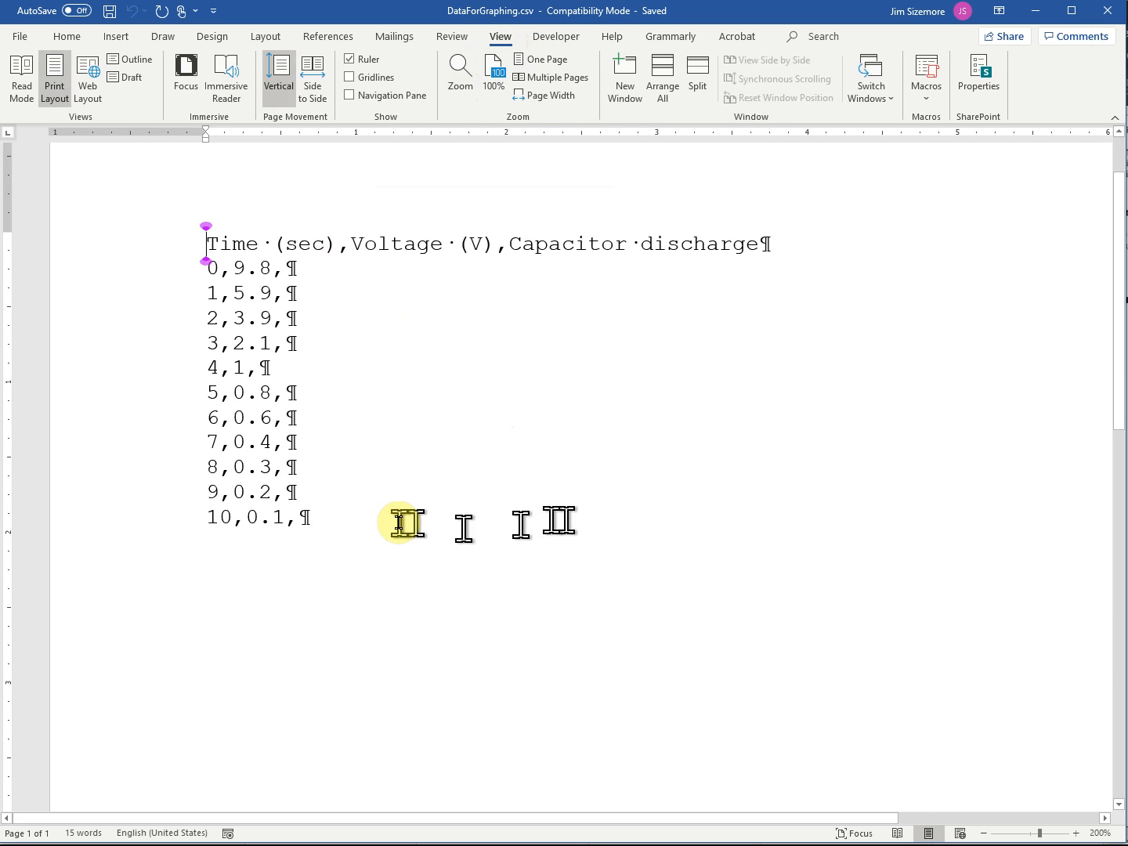
- Examine the comma-separated layout of the first data row and the header fields Time (sec), Voltage (V) and Capacitor discharge, highlighting each header field
click(218, 272)
drag(217, 271, 227, 269)
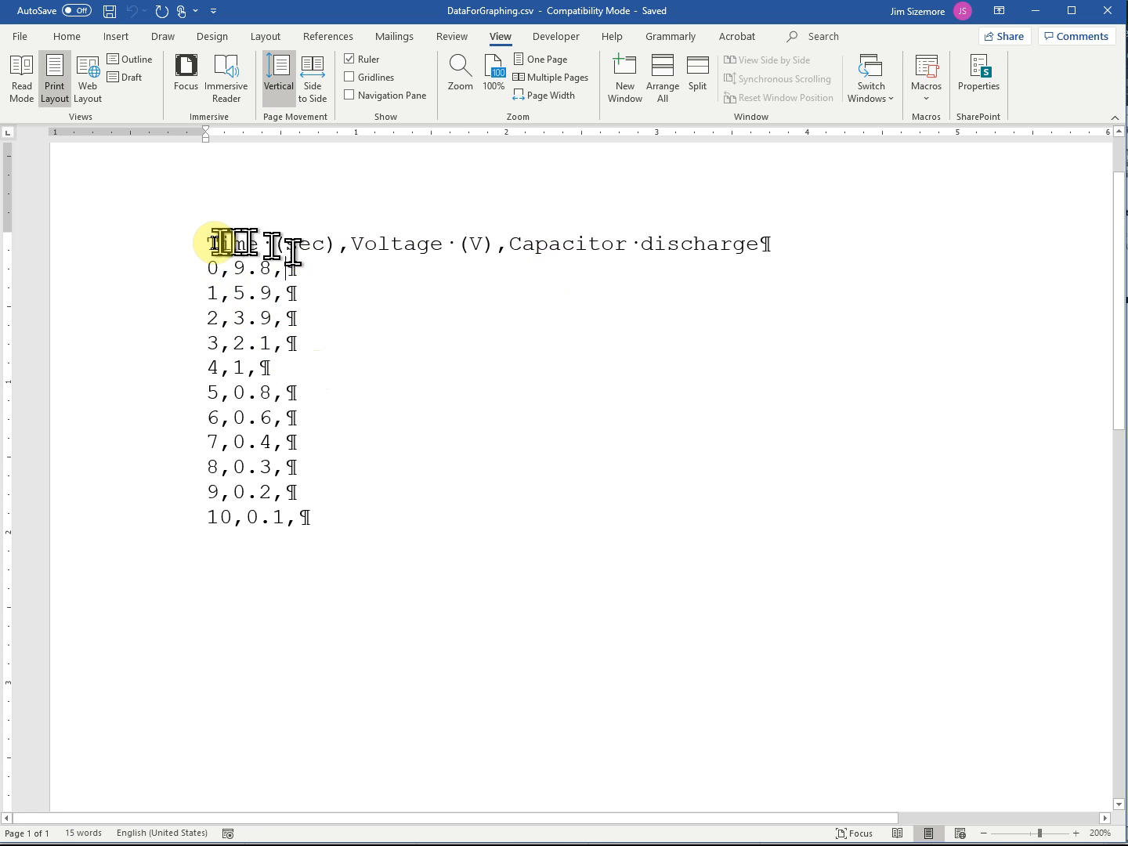
drag(201, 244, 328, 247)
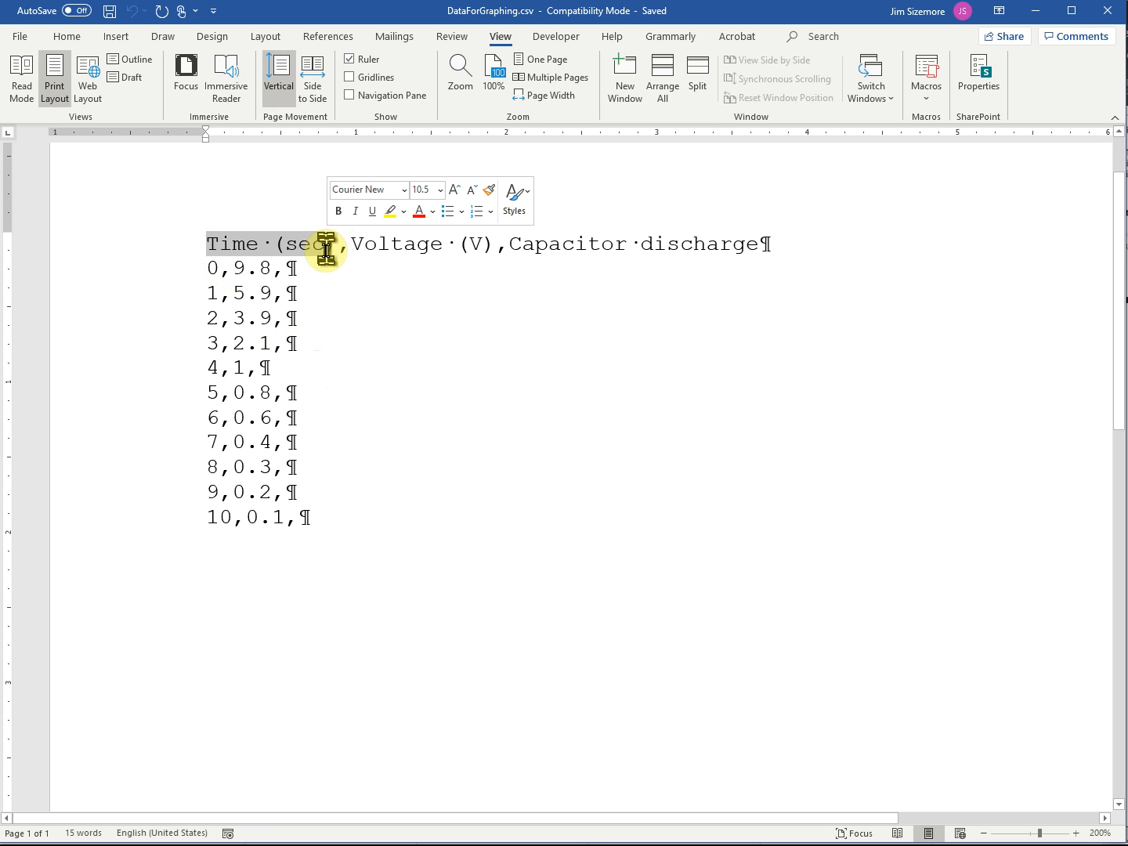
key(Right)
key(Right)
key(Right)
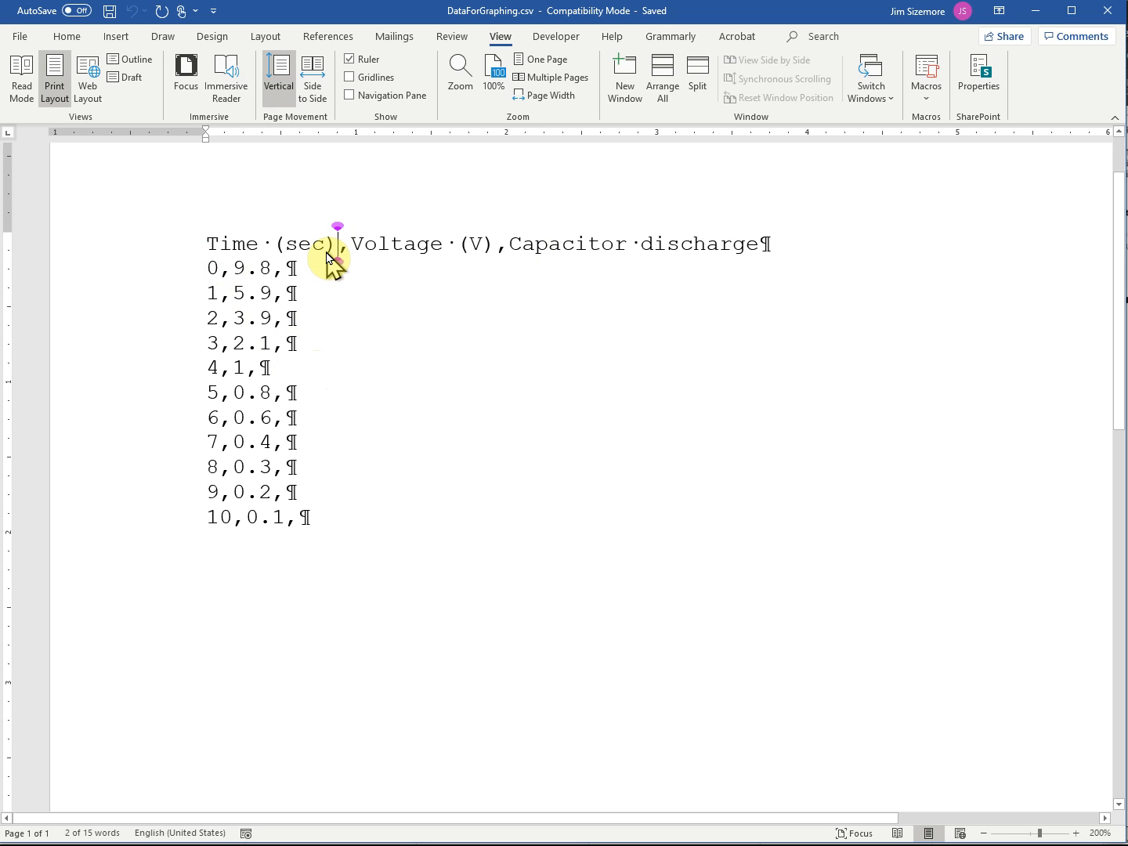
key(Left)
key(shift+Right)
key(shift+Right)
key(shift+Right)
key(shift+Right)
key(shift+Right)
key(shift+Right)
key(shift+Right)
key(shift+Right)
key(shift+Right)
key(shift+Right)
key(shift+Right)
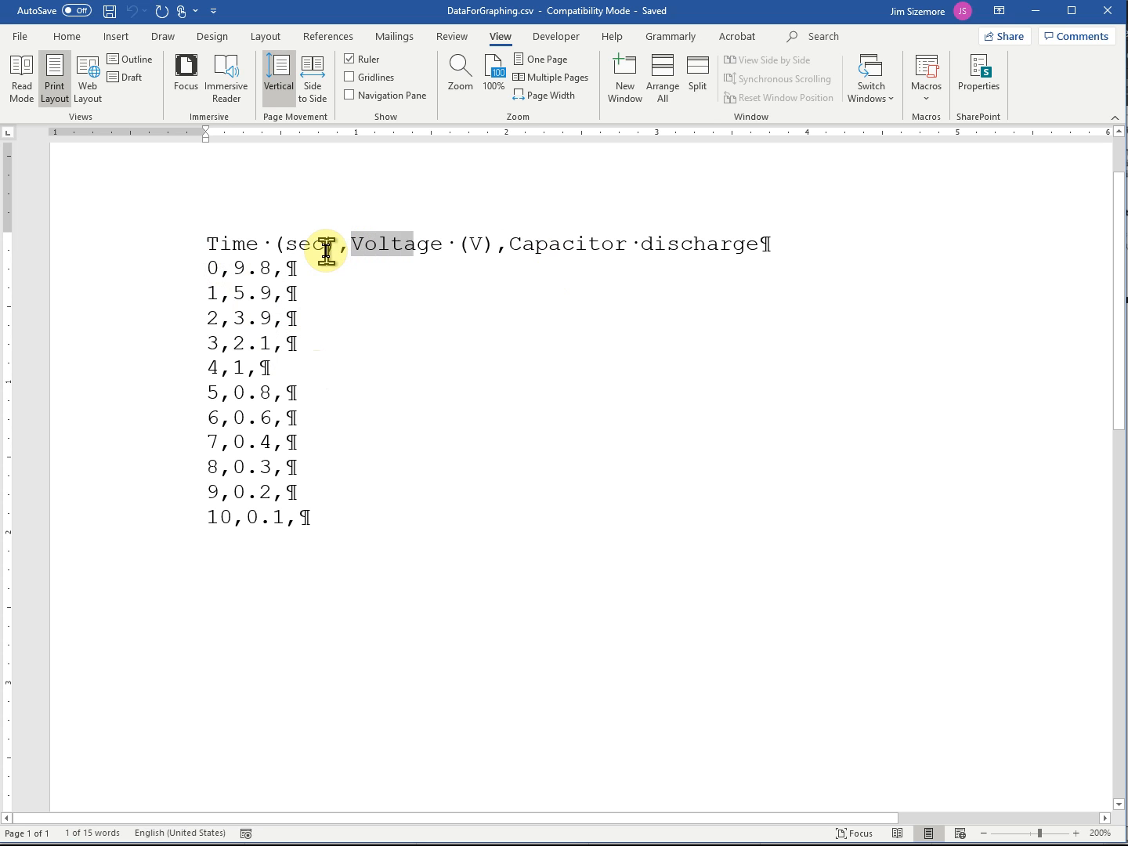
key(Right)
key(Right)
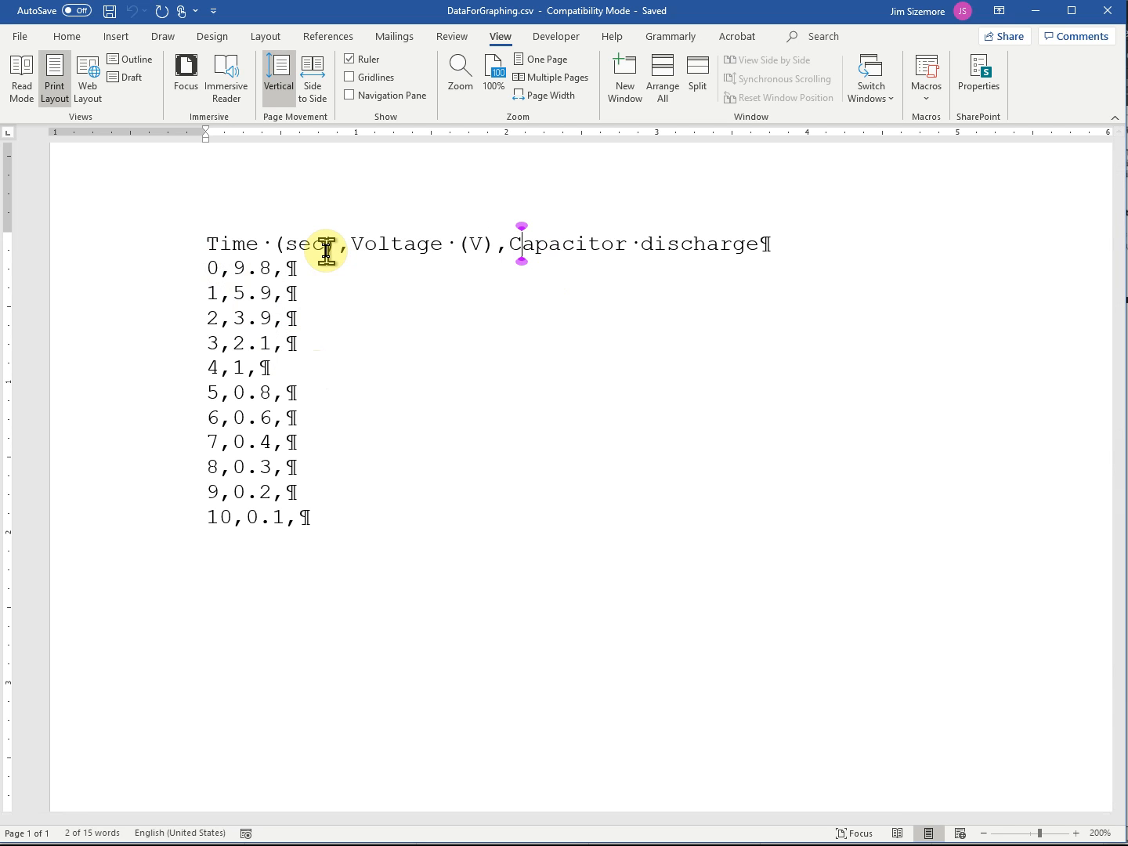
key(Left)
key(shift+Right)
key(shift+Right)
key(shift+Right)
key(shift+Right)
key(shift+Right)
key(shift+Right)
key(shift+Right)
key(shift+Right)
key(shift+Right)
key(shift+Right)
key(shift+Right)
key(shift+Right)
key(shift+Right)
key(shift+Right)
key(shift+Right)
key(shift+Right)
key(shift+Right)
key(shift+Right)
key(shift+Right)
key(shift+Right)
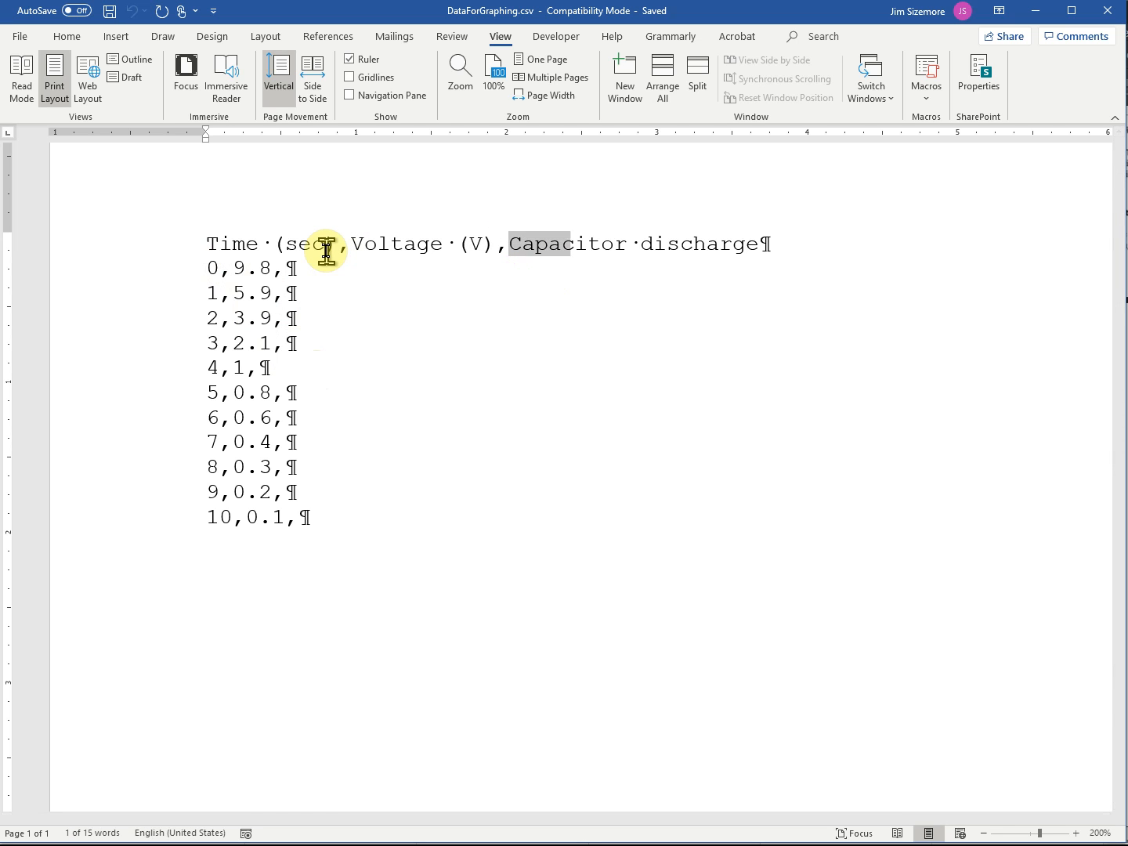
key(shift+Left)
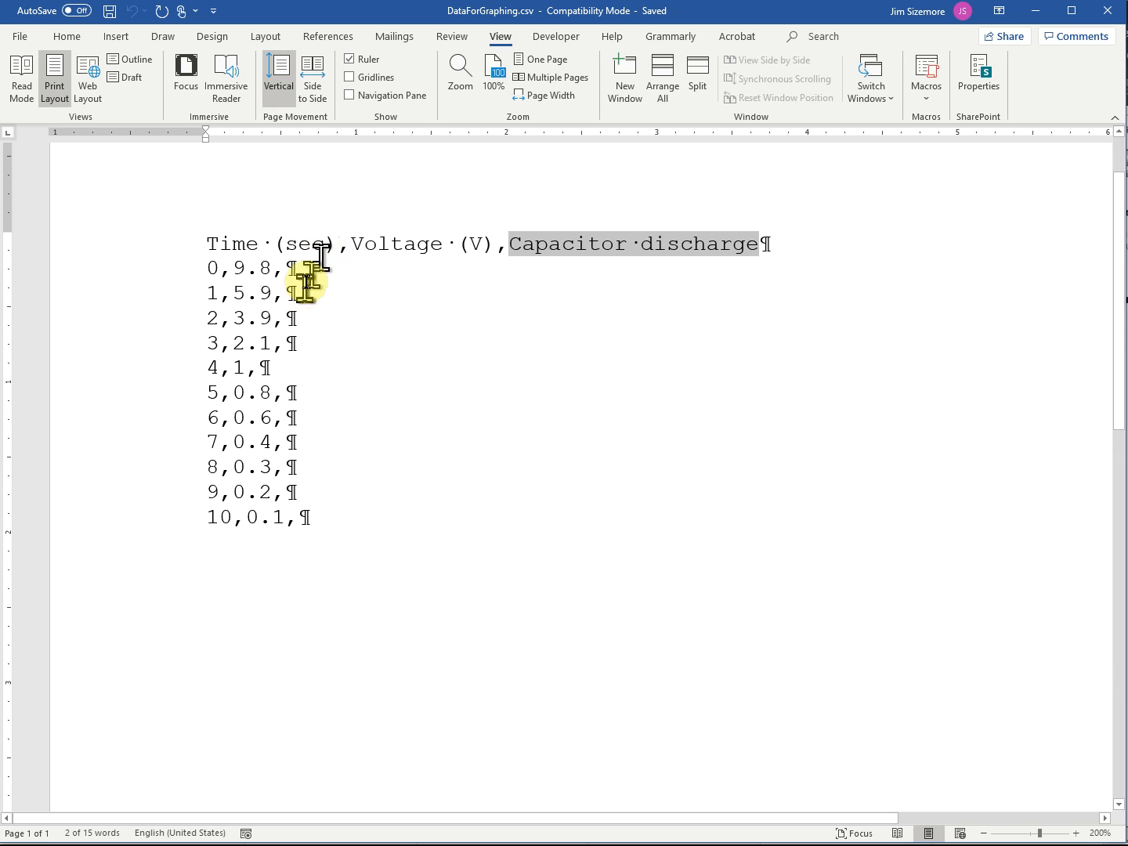
click(304, 269)
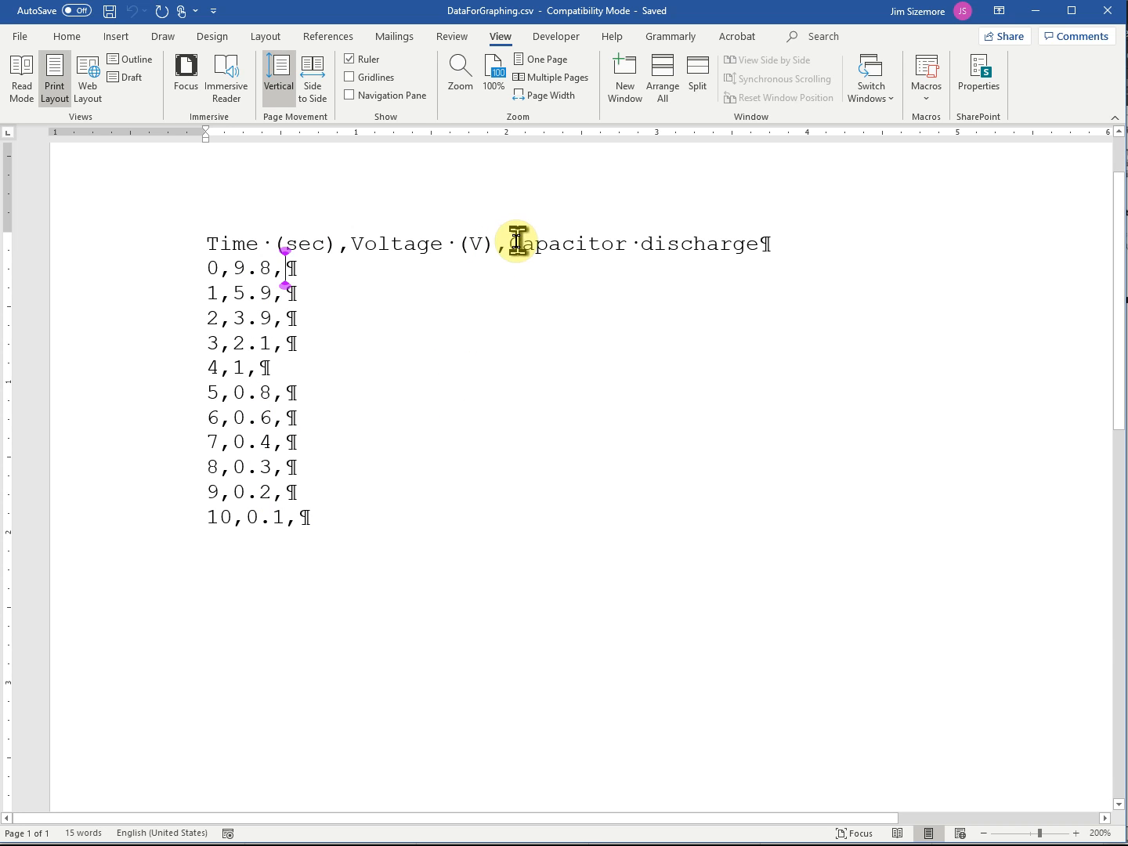
drag(511, 244, 758, 244)
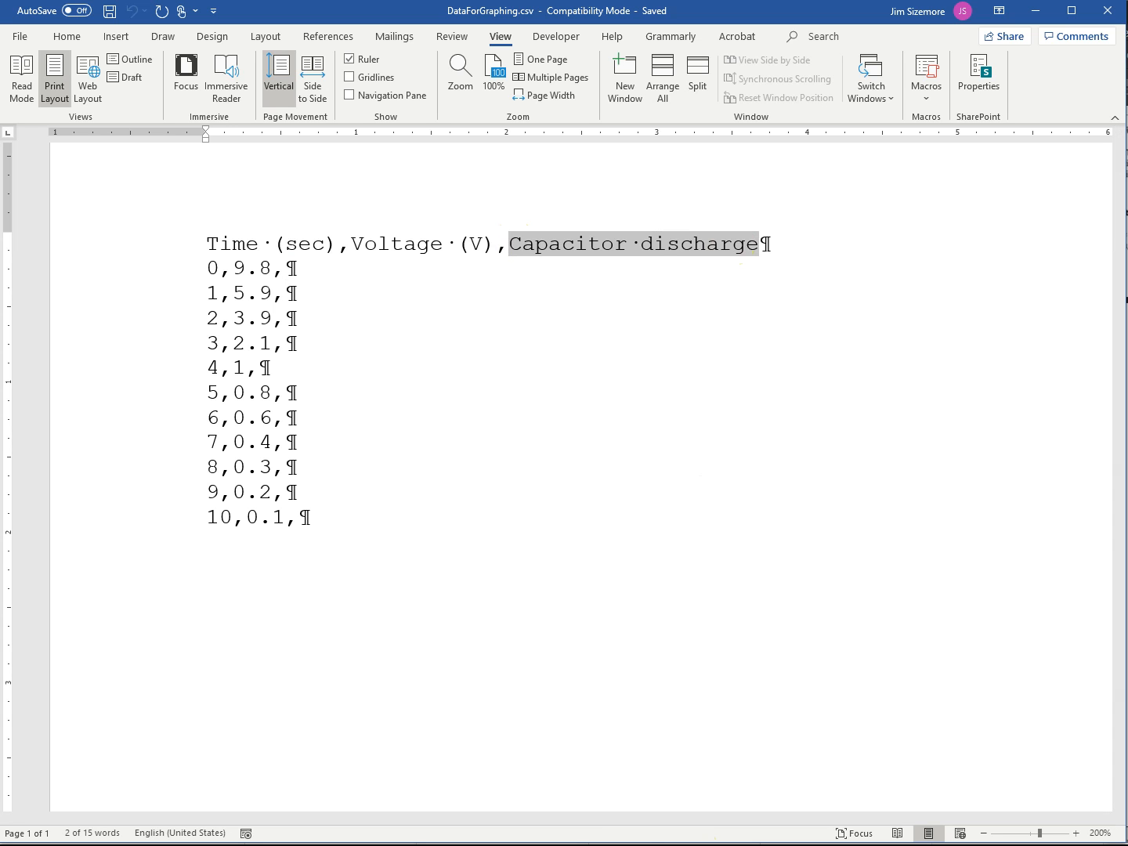
- Switch to the ECE102 folder in File Explorer and open DataForGraphing.csv in Excel as read-only
key(alt+Tab)
key(alt+Tab)
key(alt+Tab)
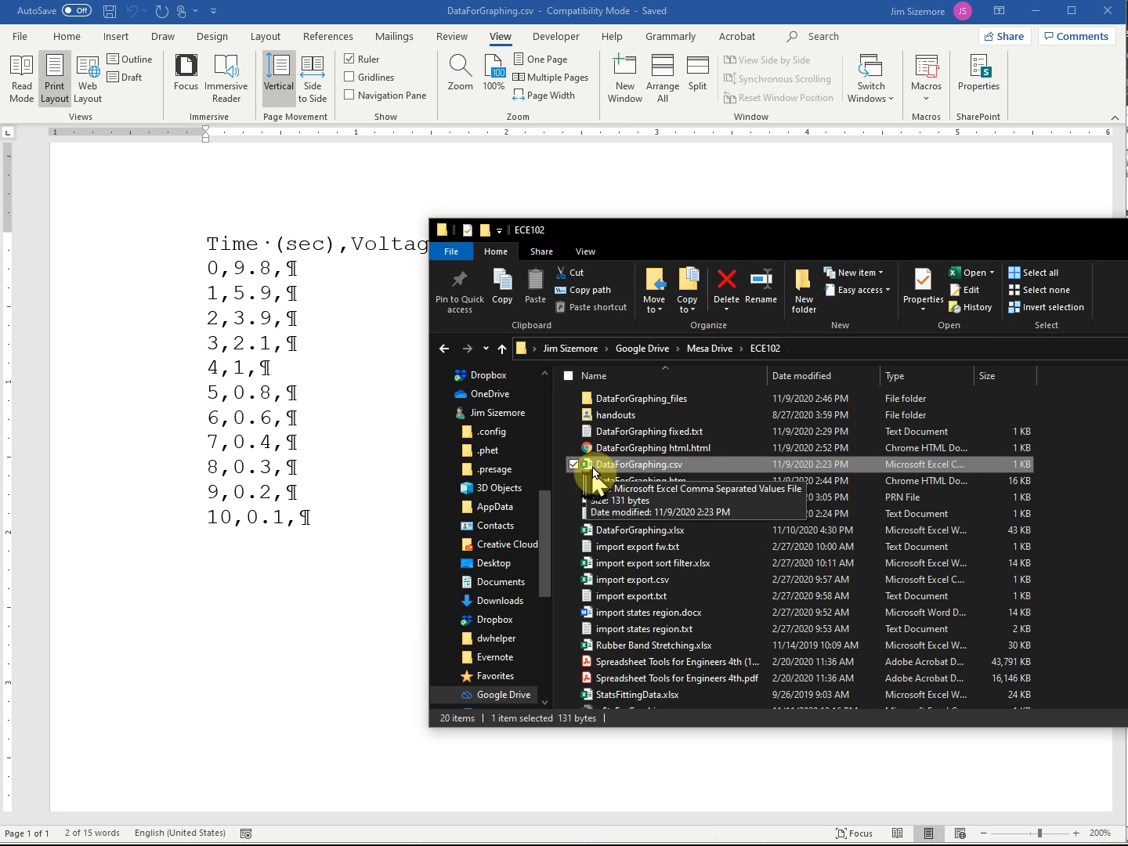
double_click(633, 467)
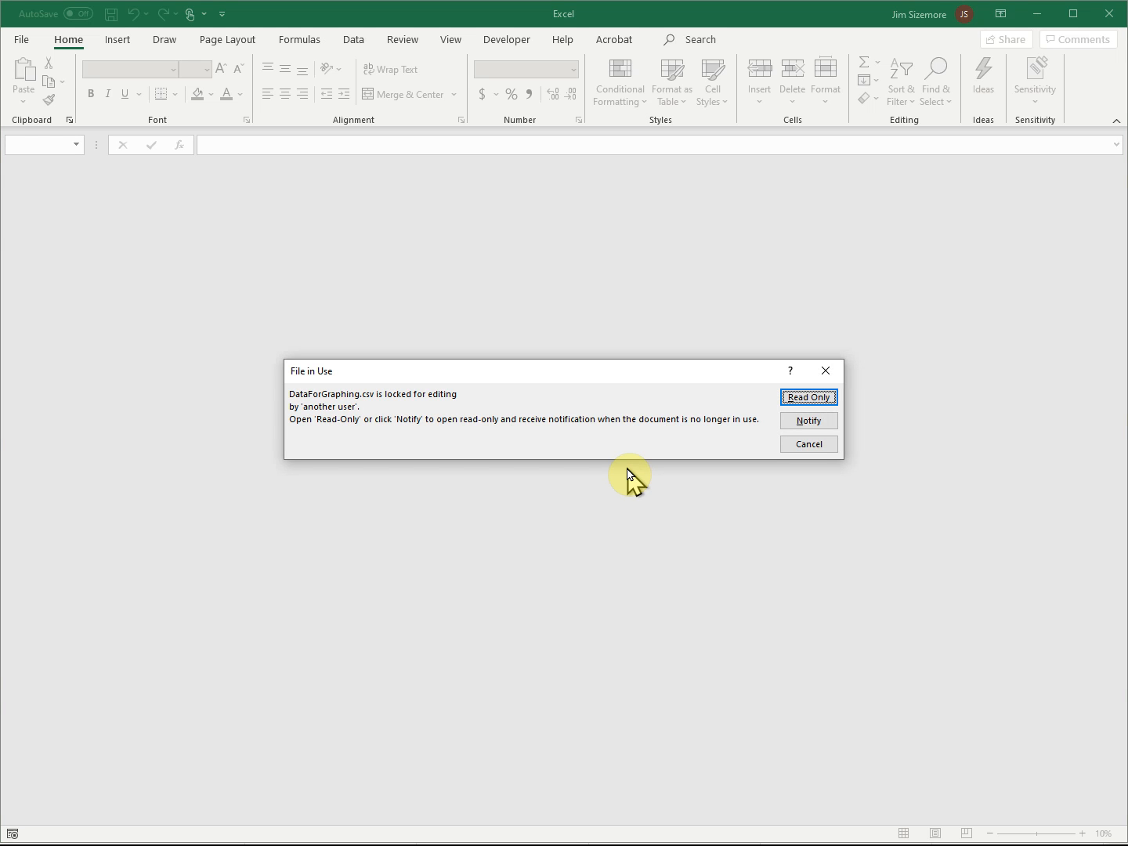
click(809, 398)
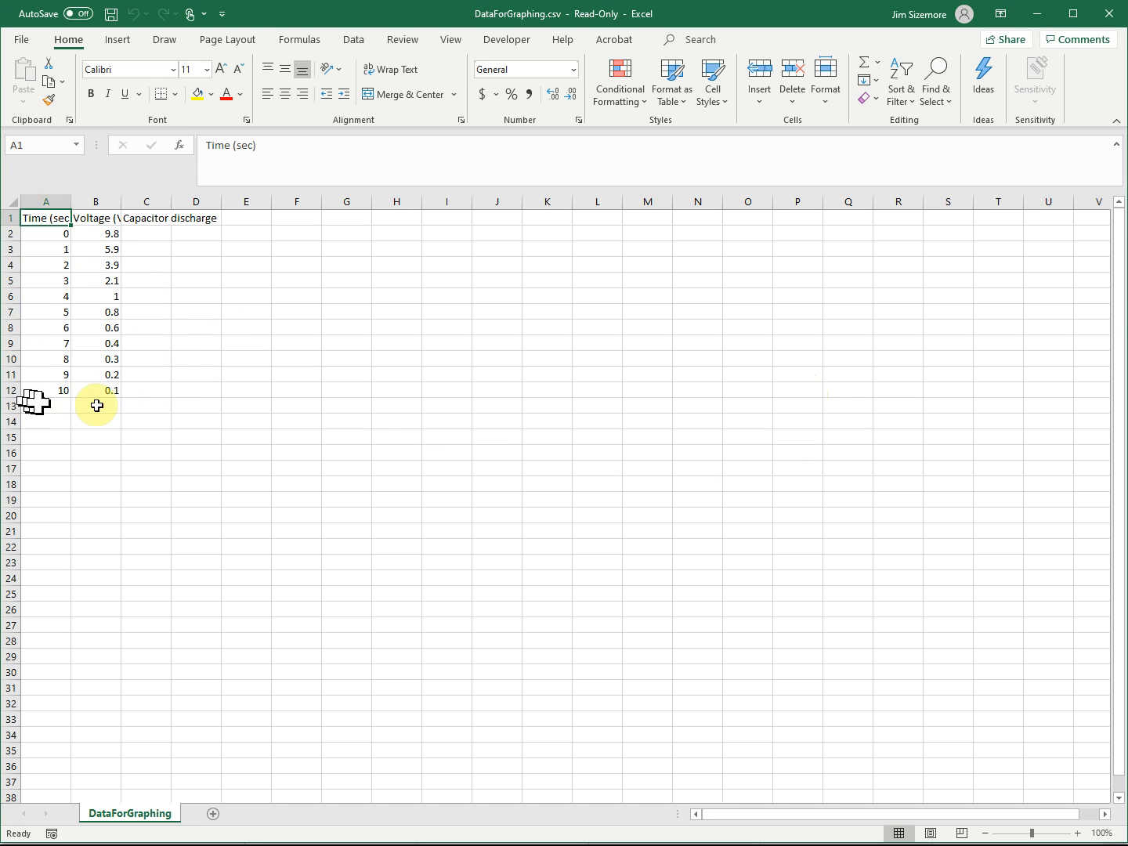
- AutoFit the column widths across the entire DataForGraphing sheet
click(10, 202)
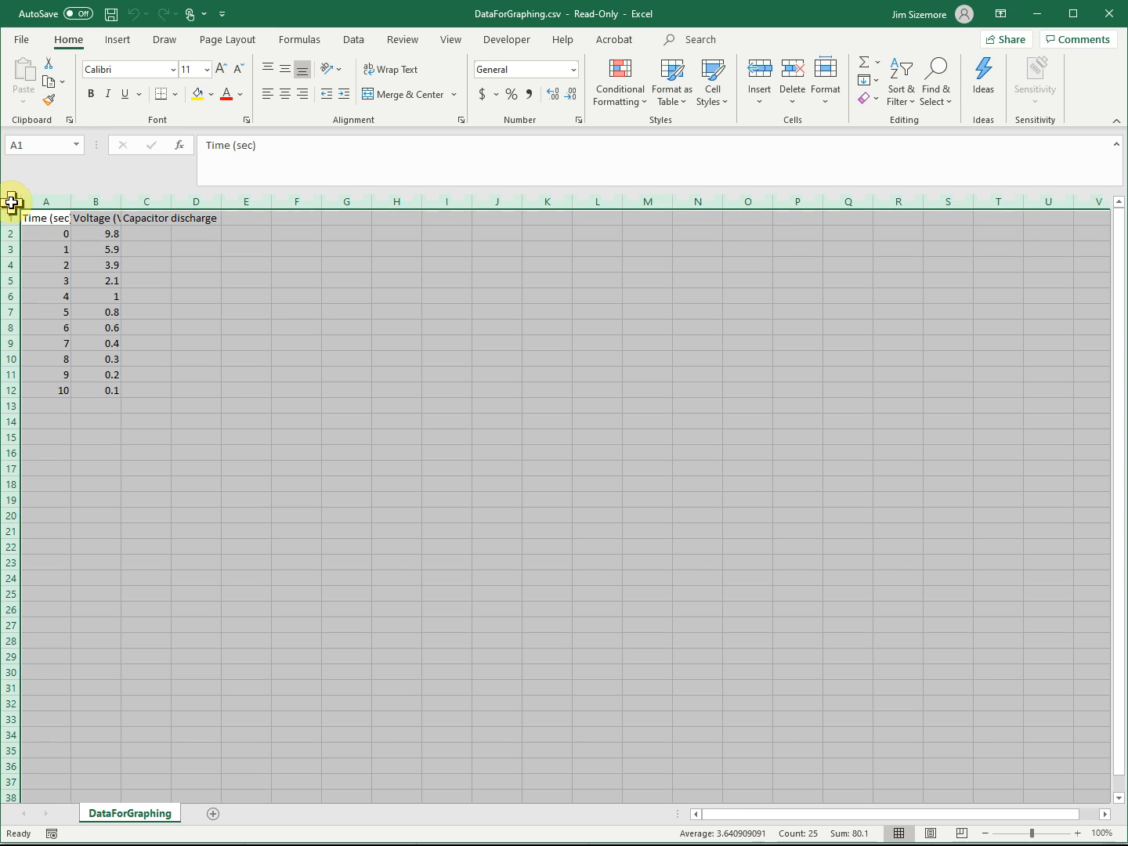
click(825, 110)
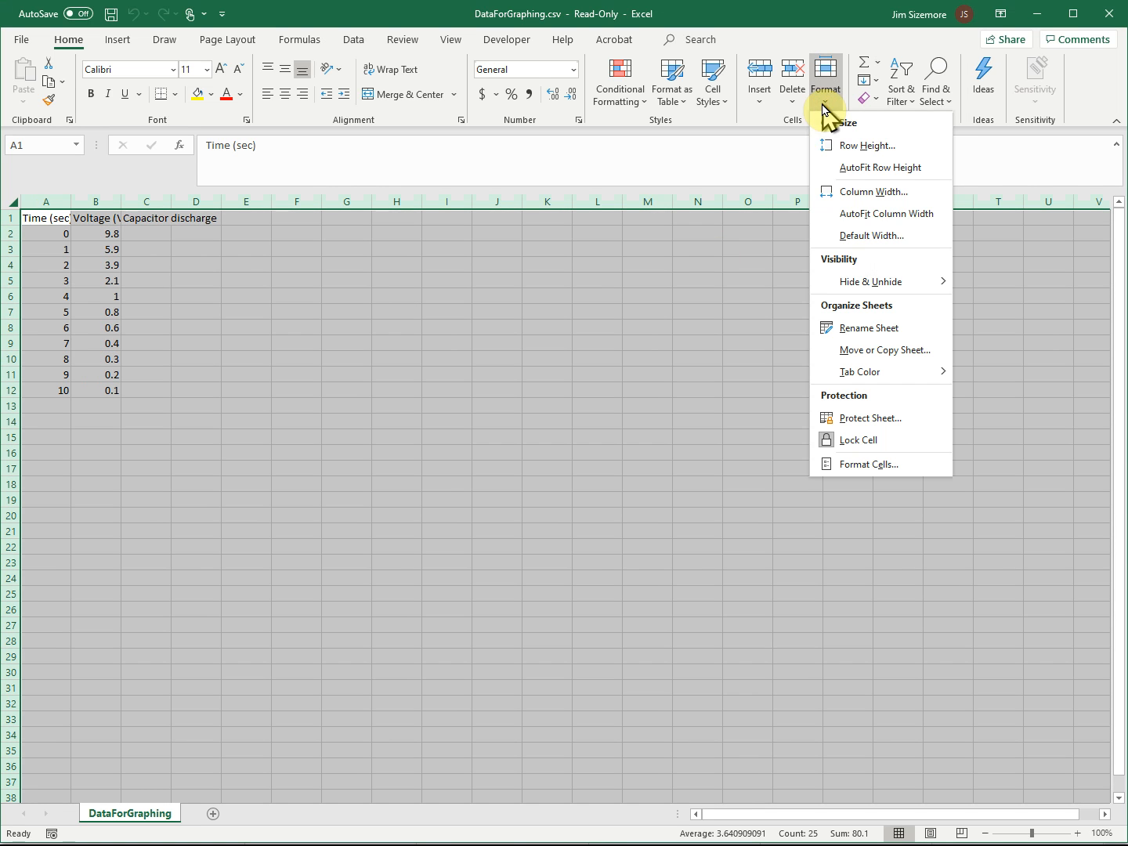
click(864, 214)
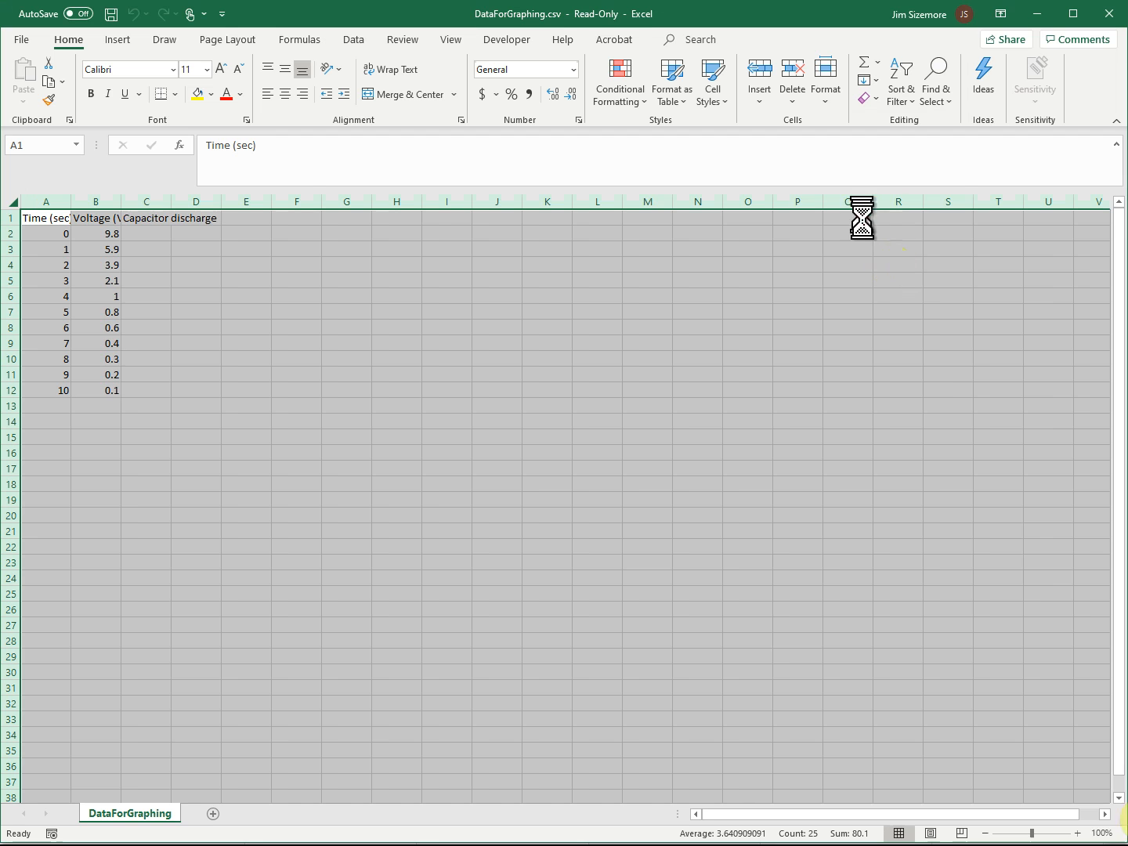
- Zoom the worksheet to 150% and clear the whole-sheet selection by selecting the empty cell D16
click(1079, 834)
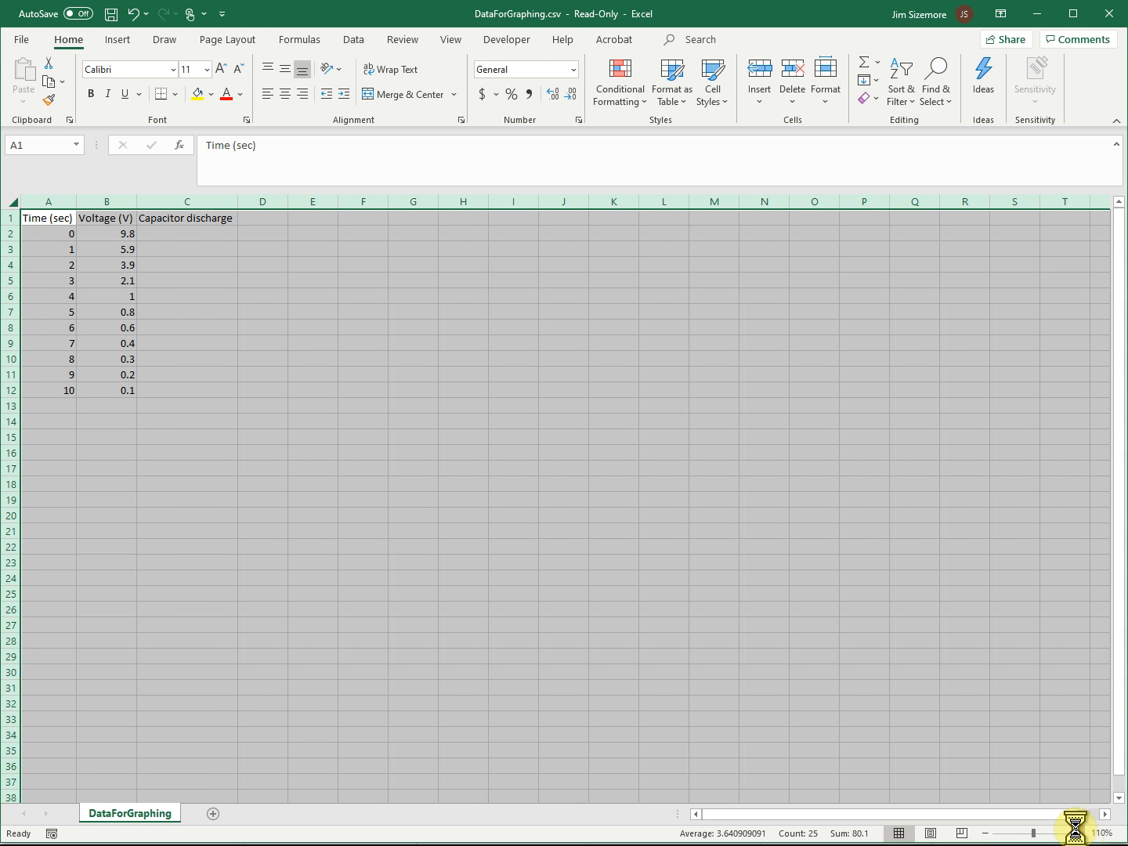
click(1078, 834)
click(1079, 833)
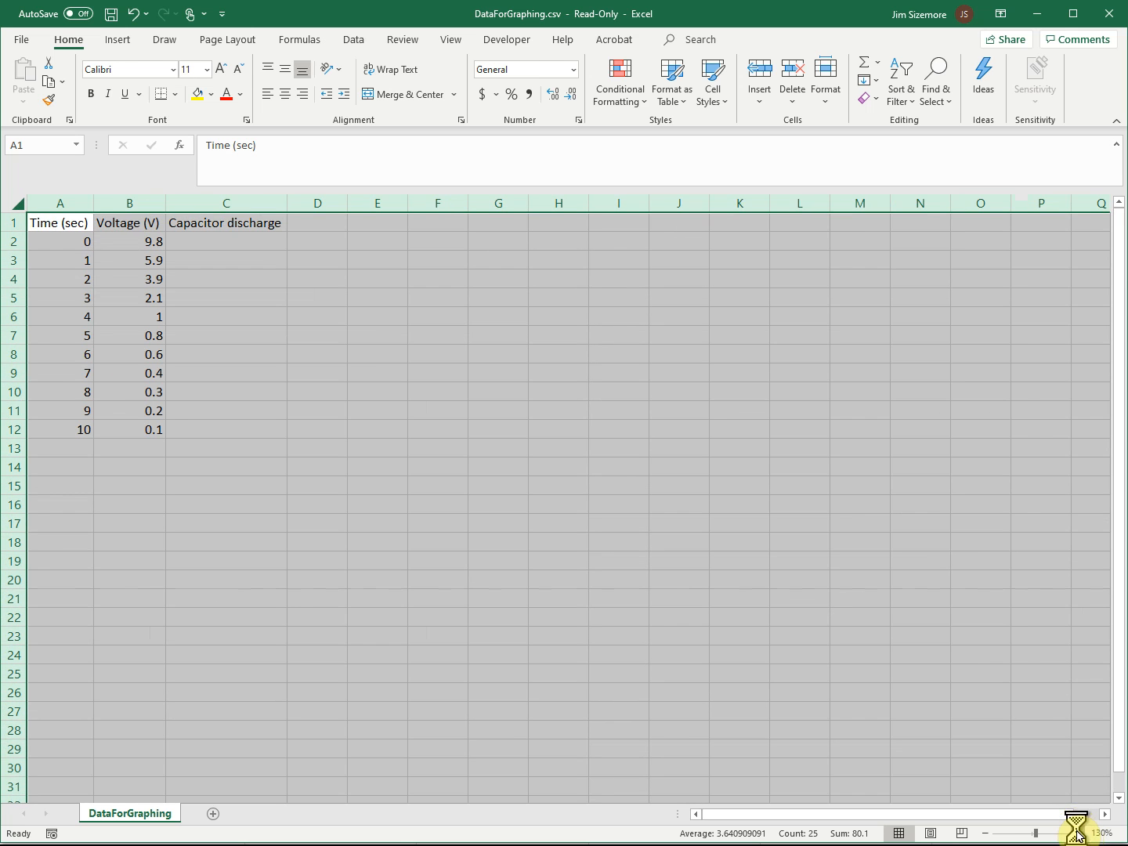
click(1079, 833)
click(1079, 834)
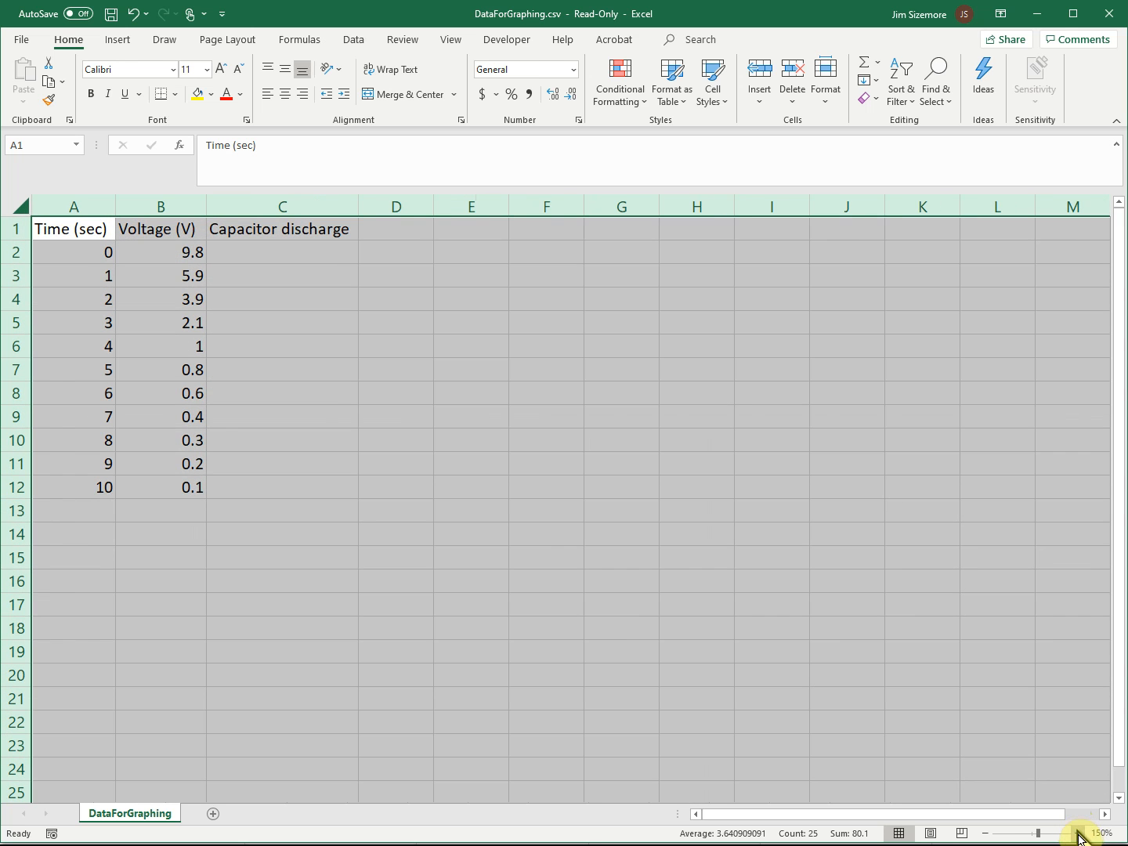
click(369, 589)
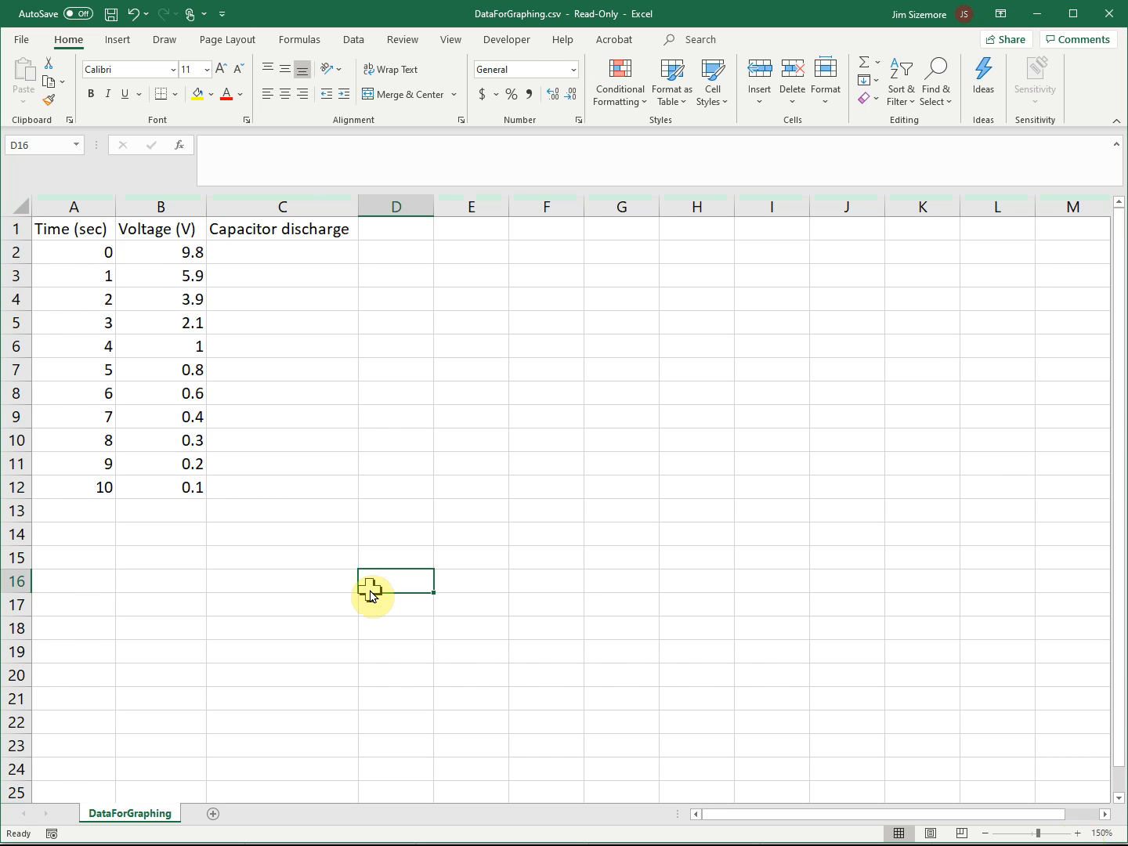
- Switch between Word and Excel to compare the comma-separated text with the worksheet columns, ending in Word
key(alt+Tab)
key(alt+Tab)
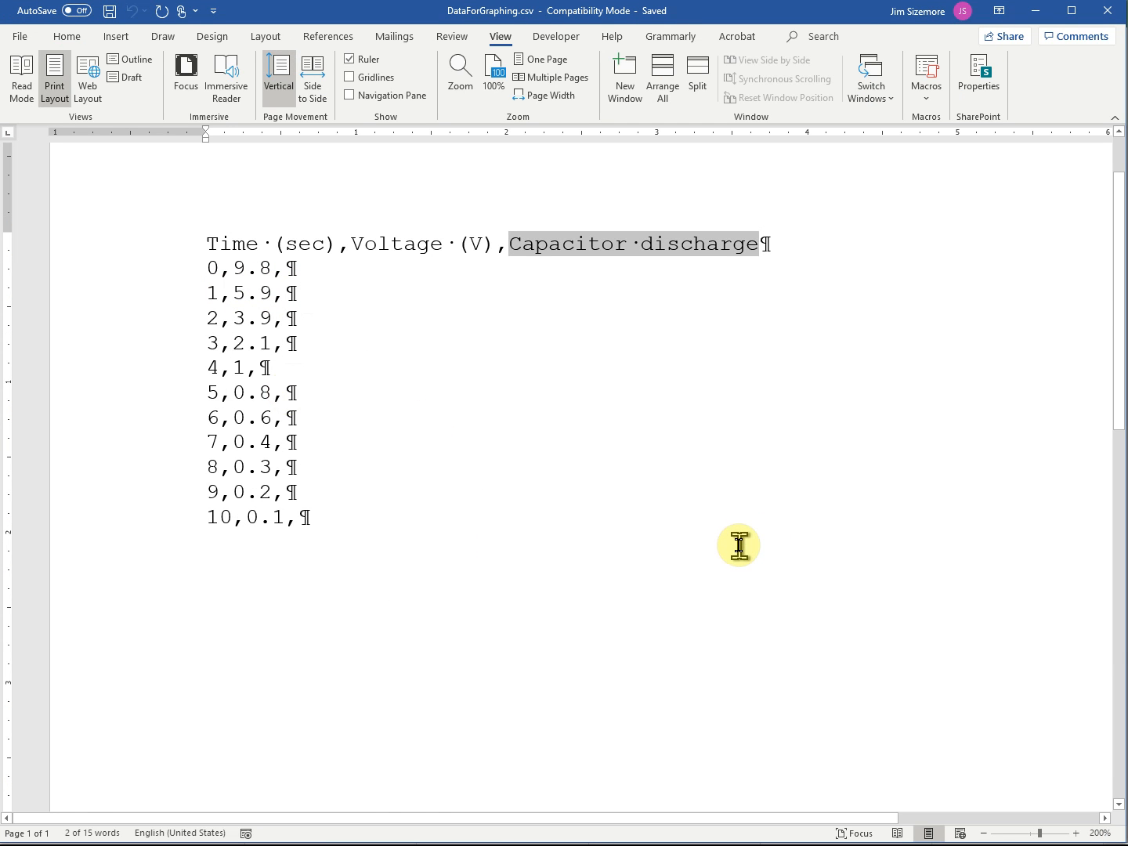
key(alt+Tab)
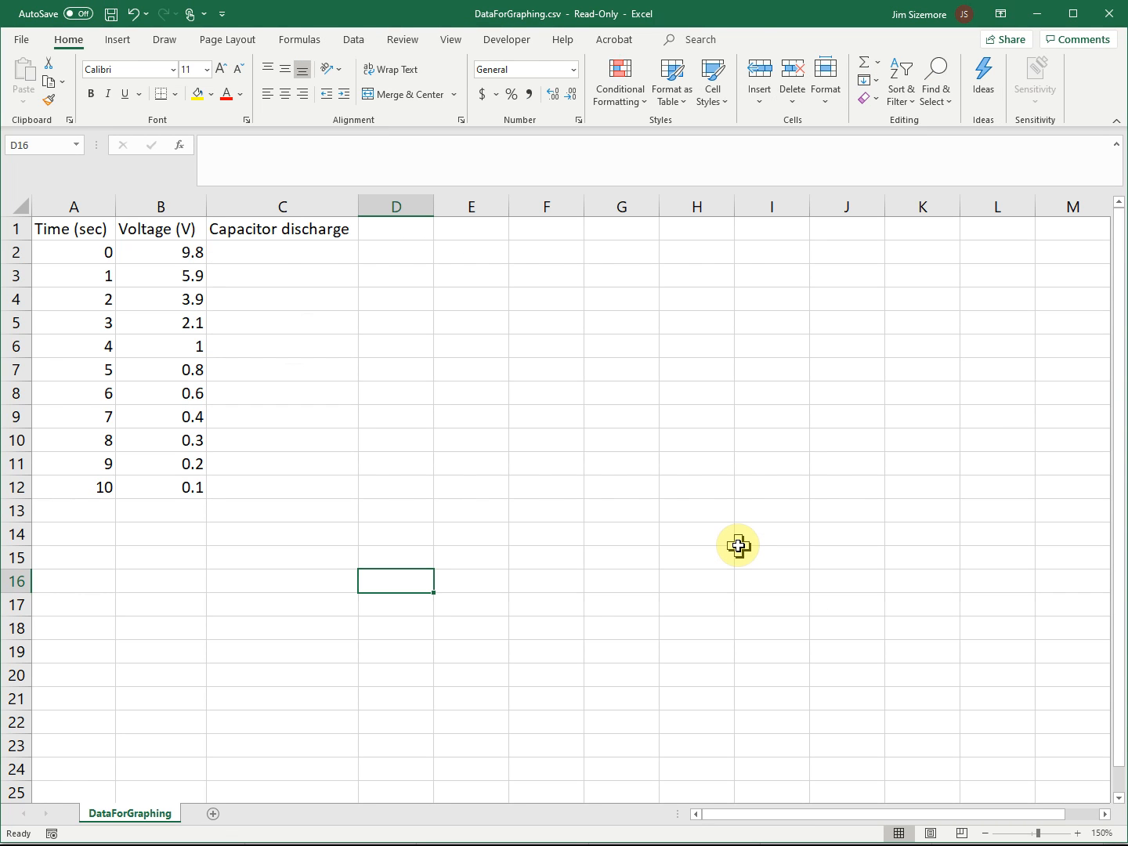
key(alt+Tab)
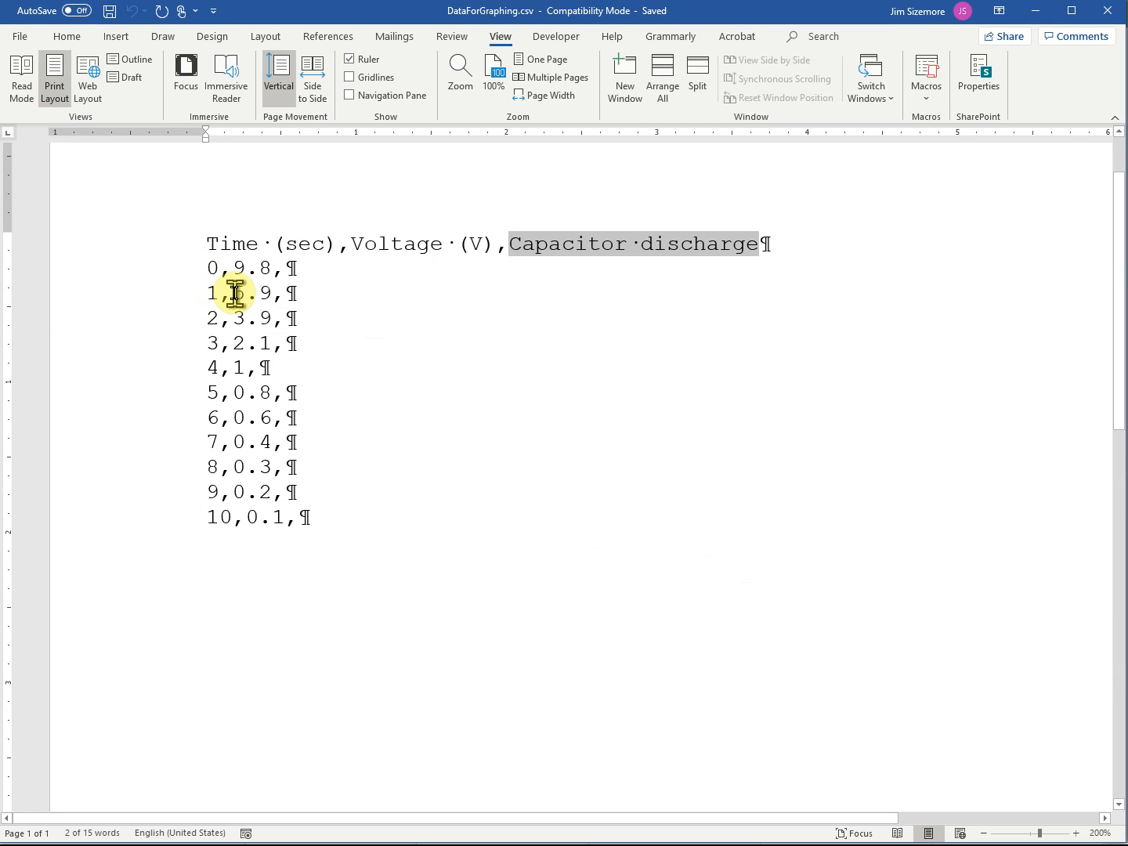
key(alt+Tab)
key(Tab)
key(Tab)
key(Tab)
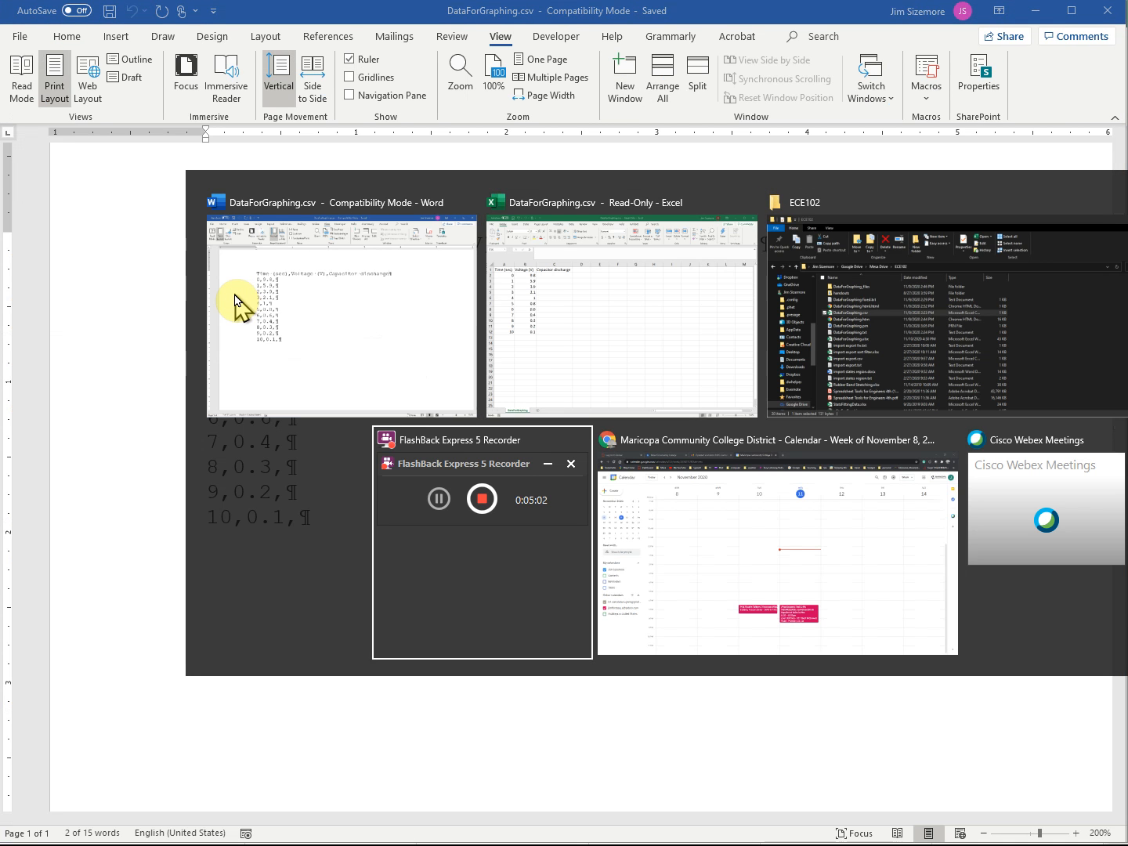
key(Tab)
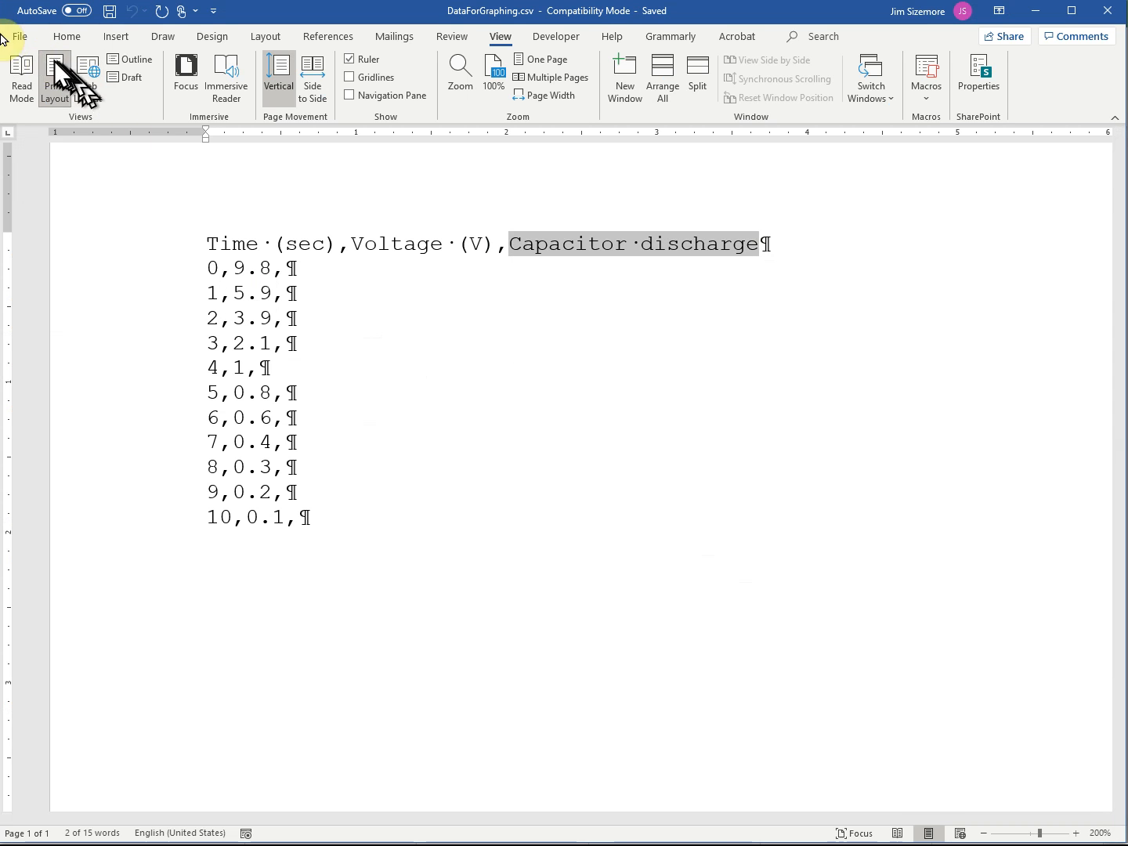
- Open DataForGraphing.txt from the ECE102 folder in Word, filtering the file list to Text Files (*.txt)
click(14, 39)
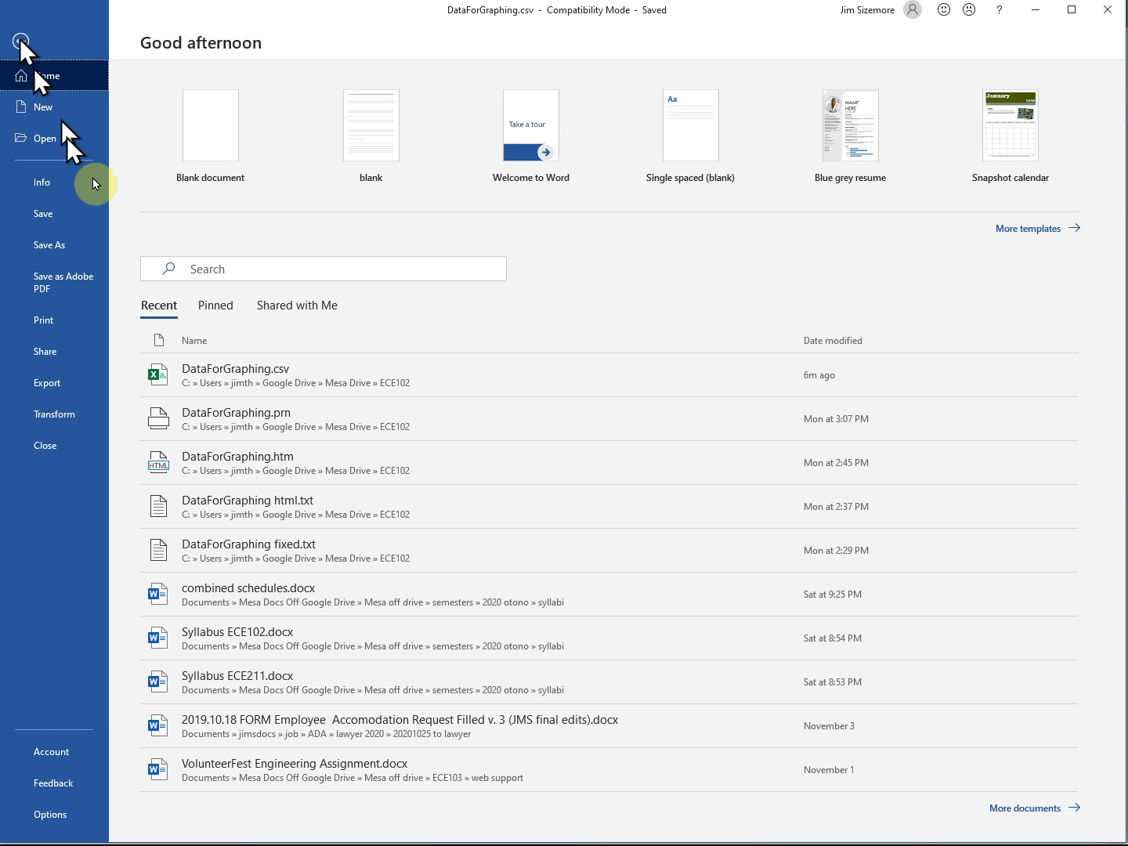
click(56, 139)
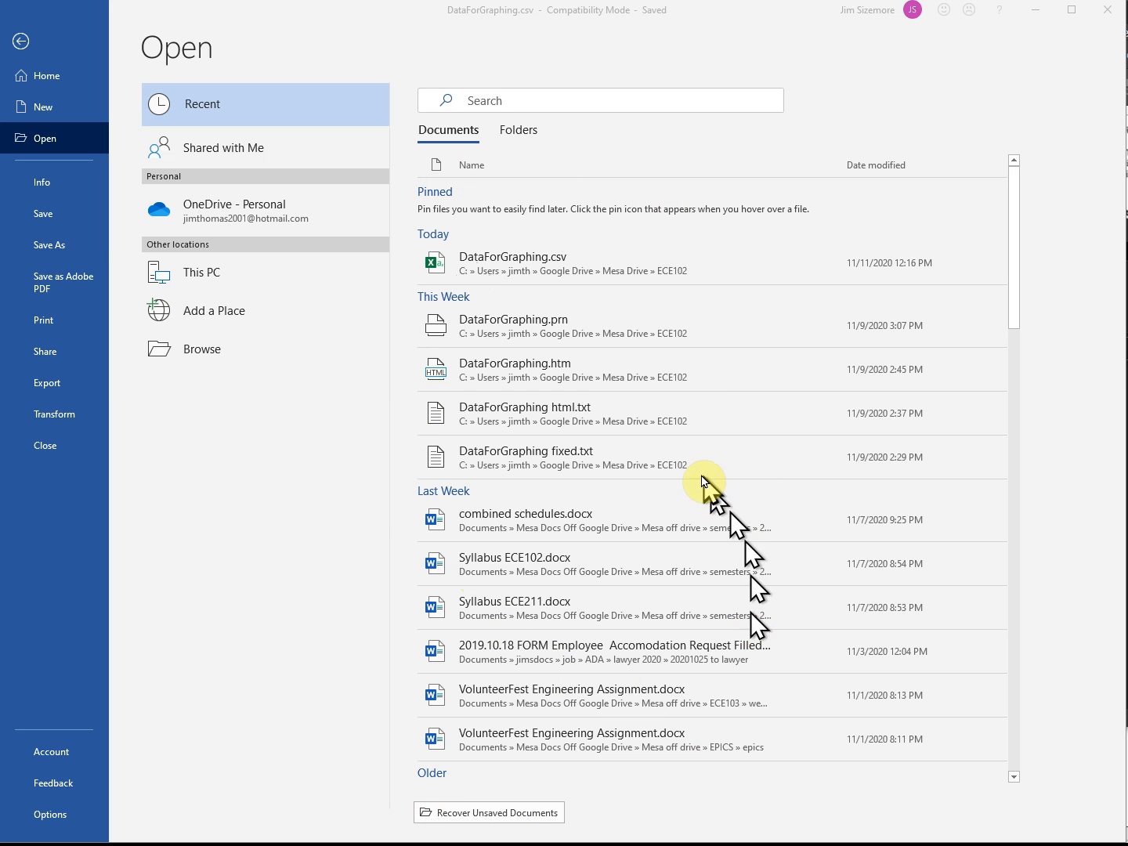
click(201, 355)
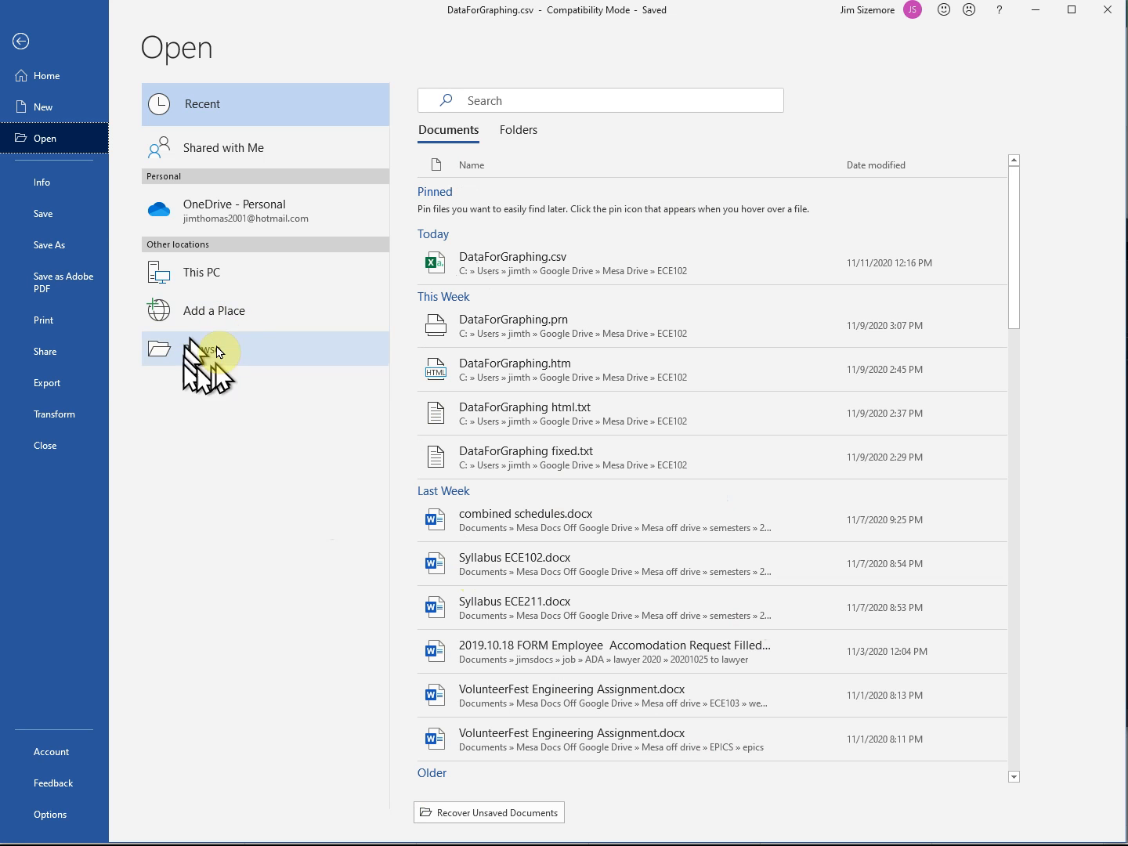
click(205, 350)
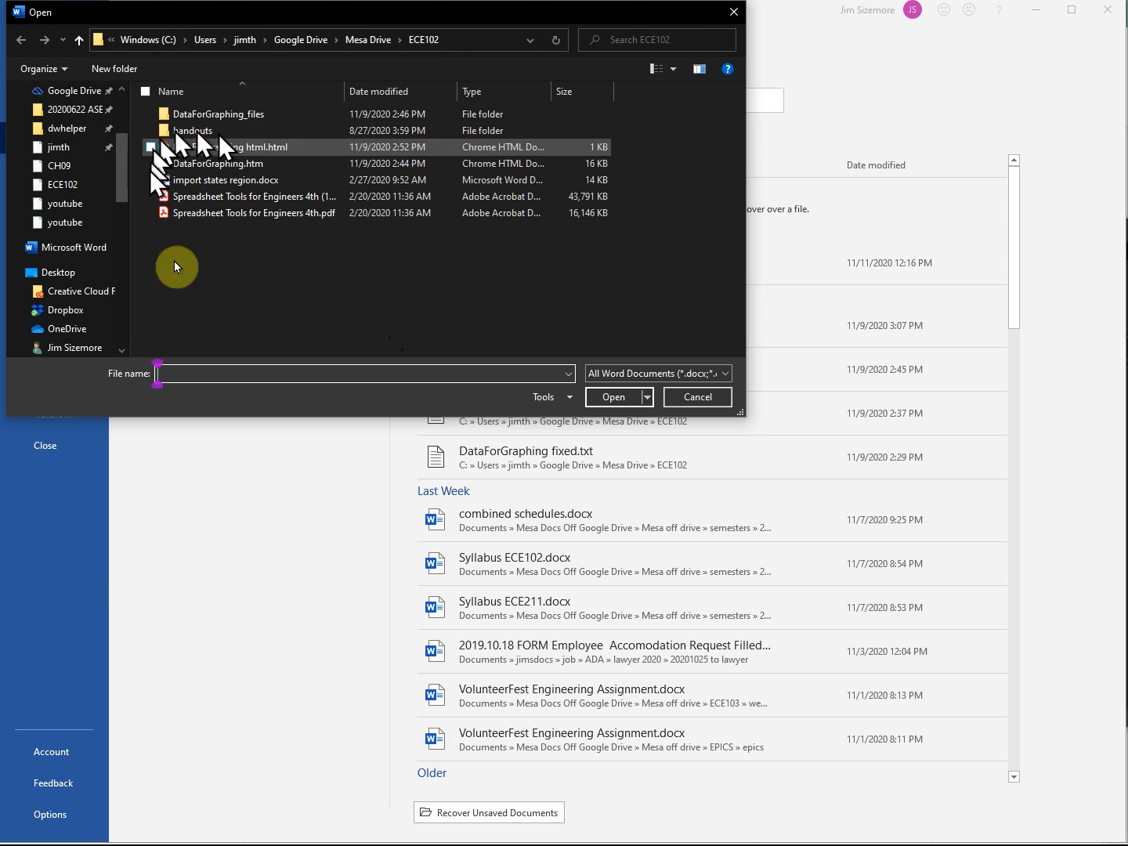
click(728, 378)
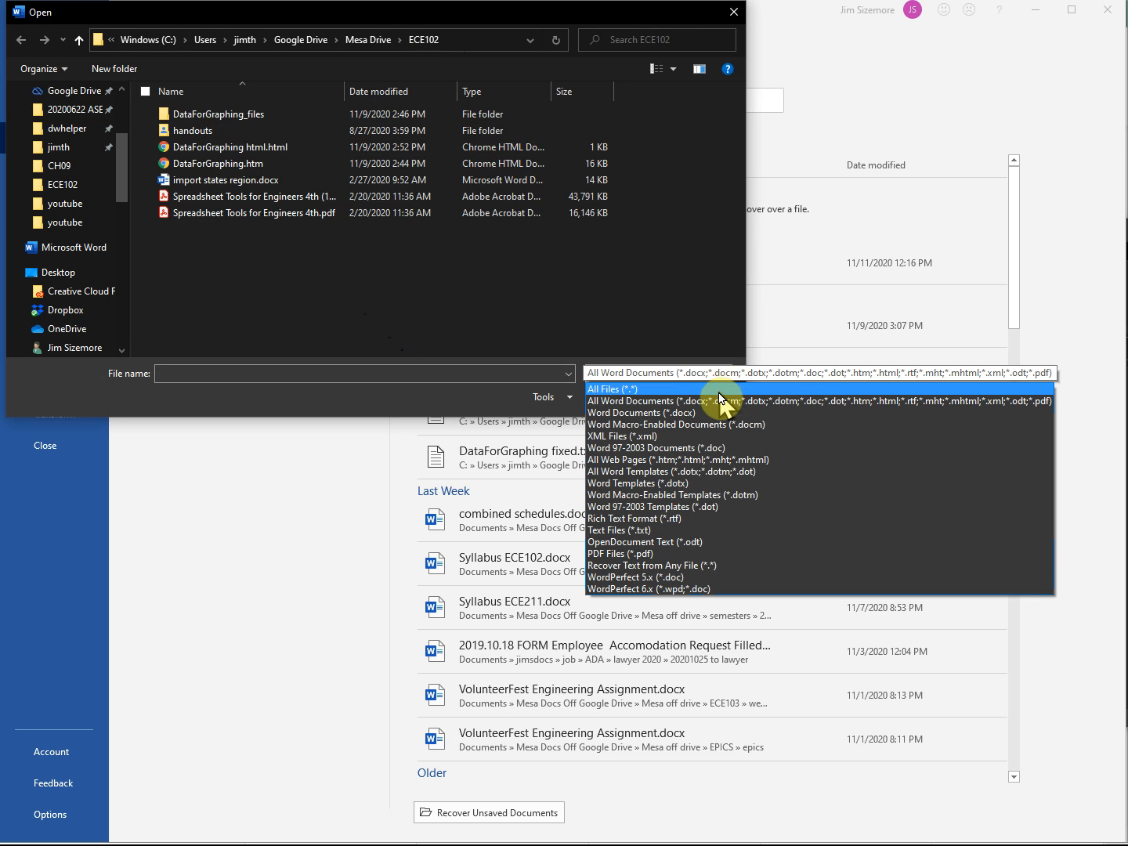
click(689, 532)
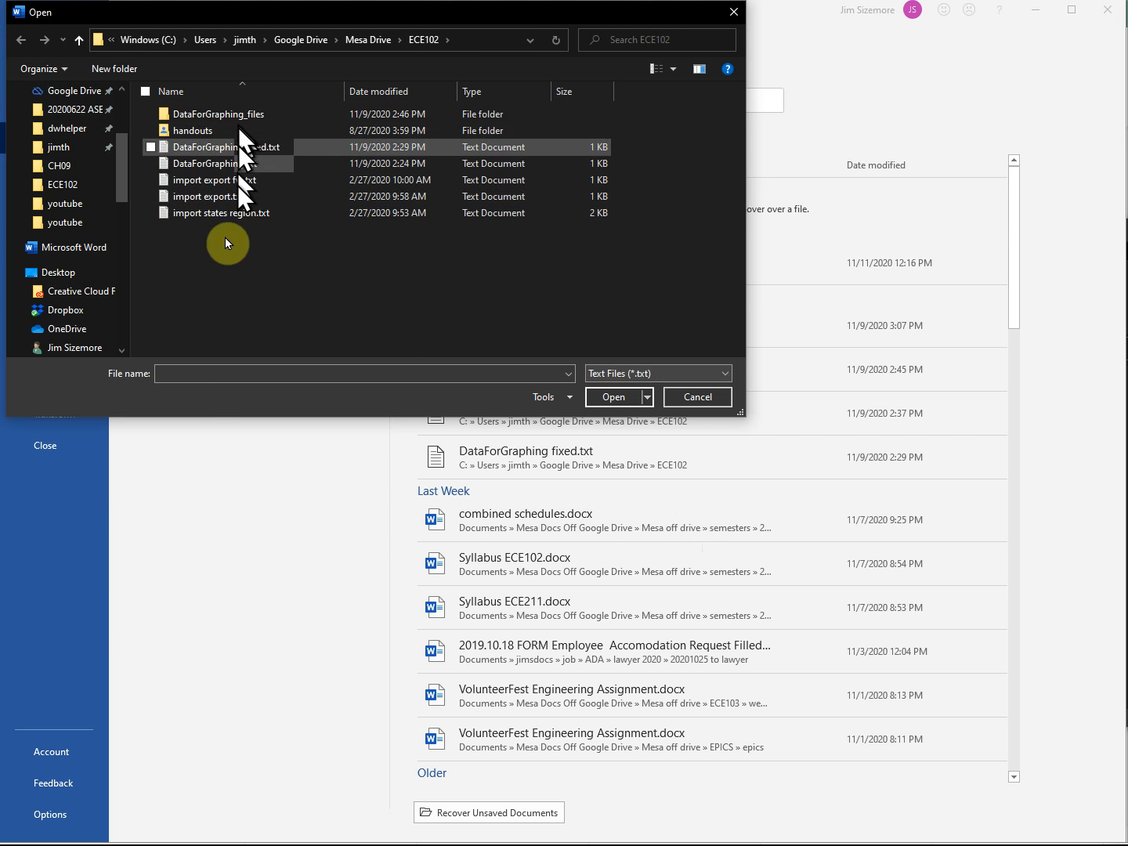
double_click(213, 164)
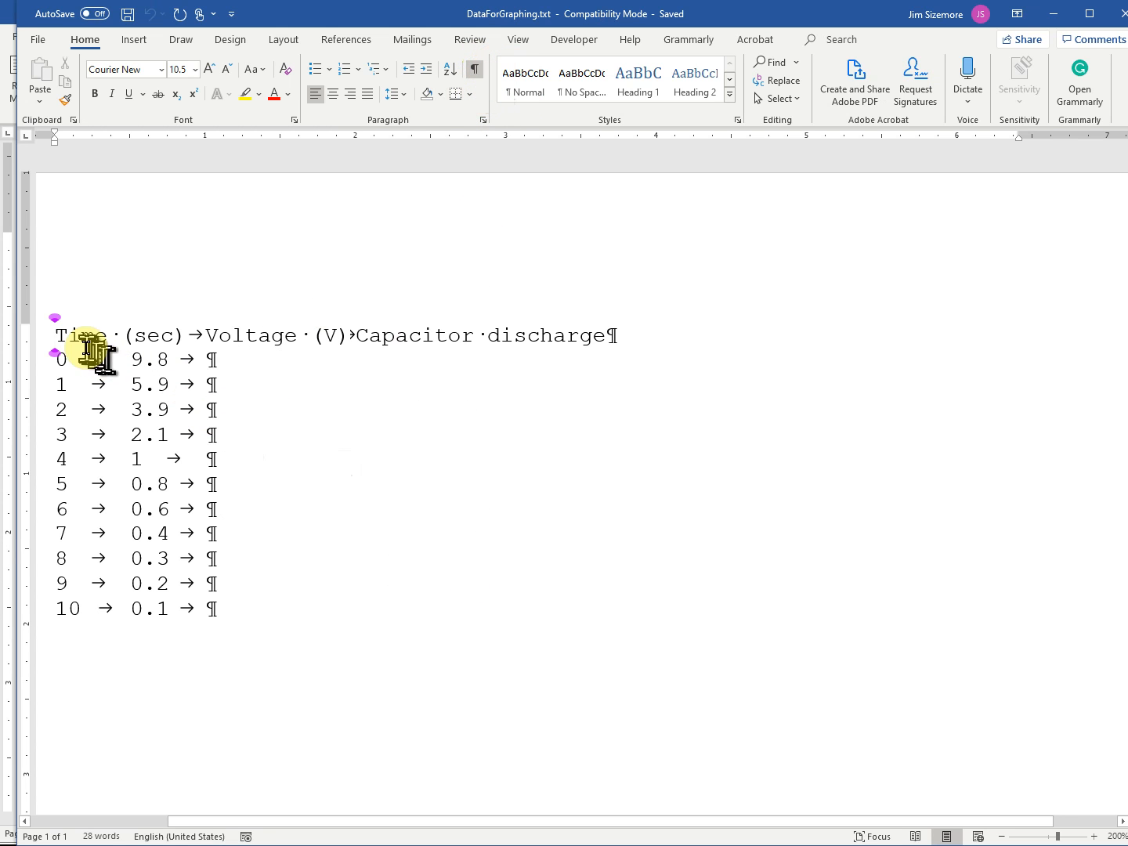
- Select the tab character between 0 and 9.8, and toggle the formatting marks off and on to examine the delimiters
click(83, 353)
drag(109, 356, 131, 360)
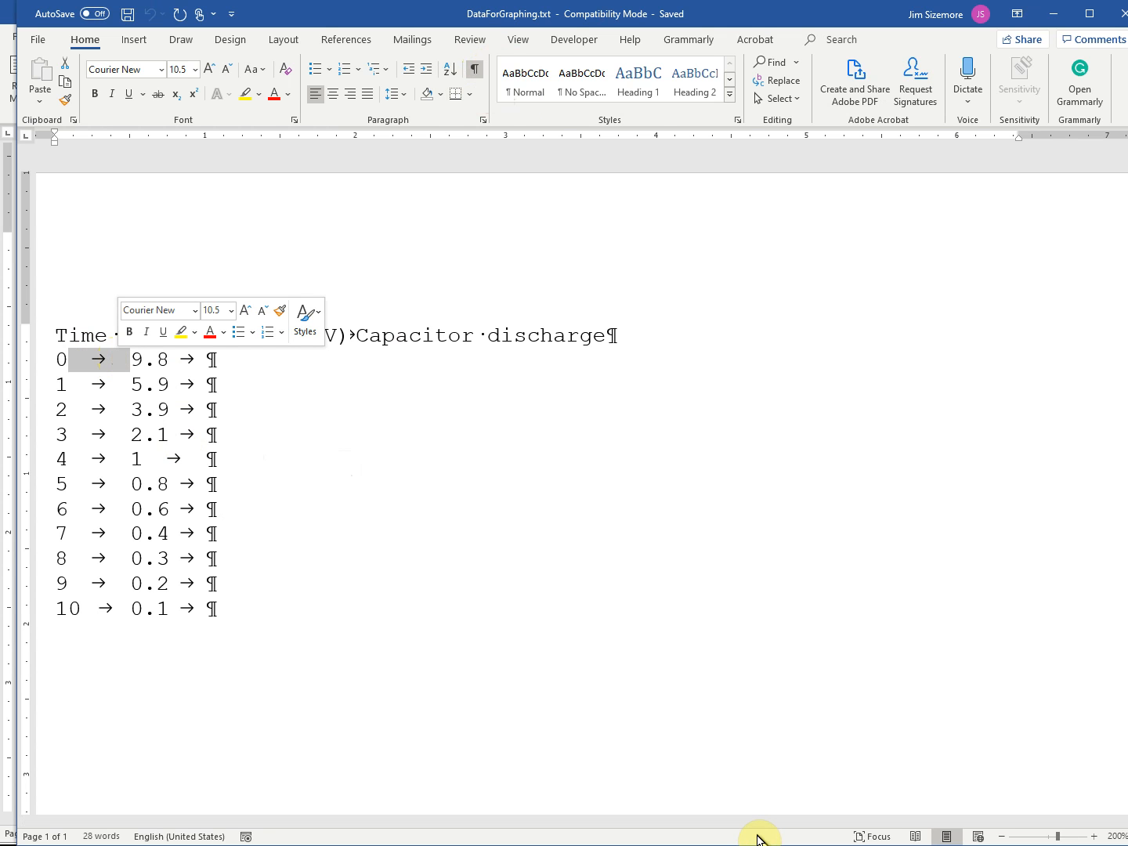
click(475, 69)
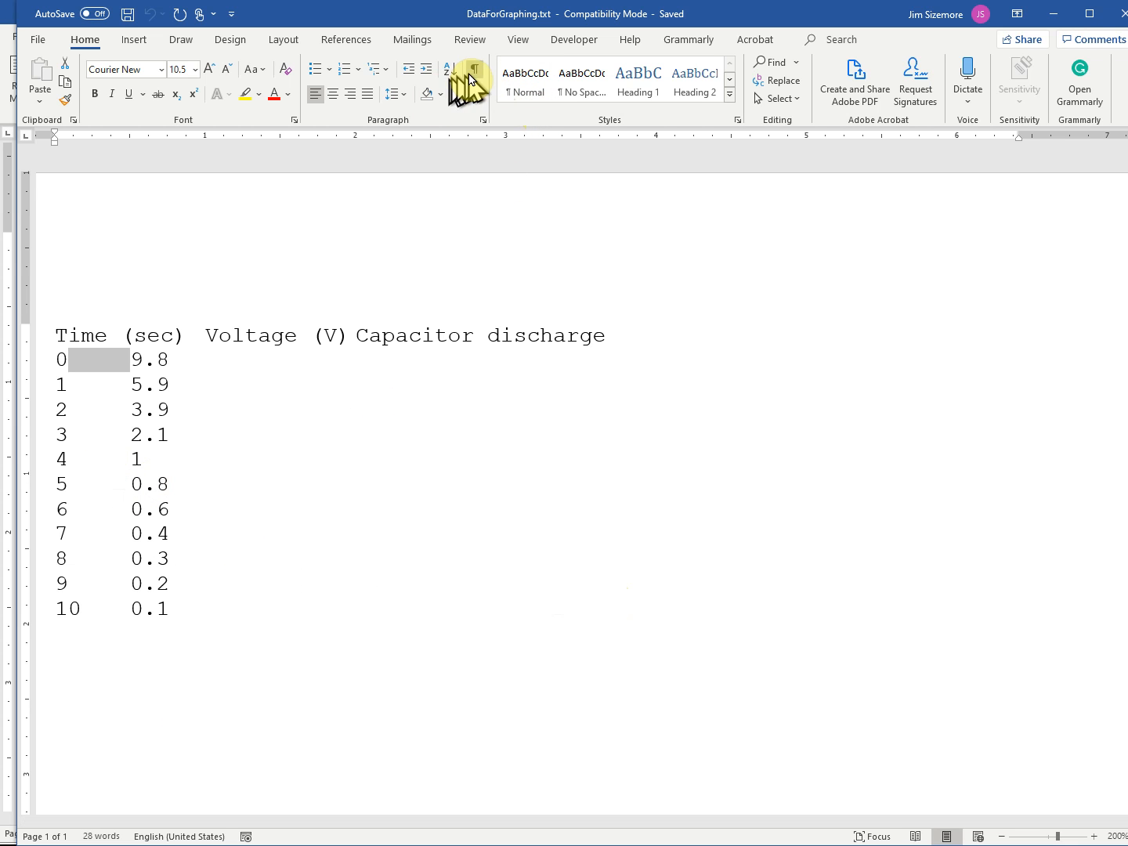
click(473, 73)
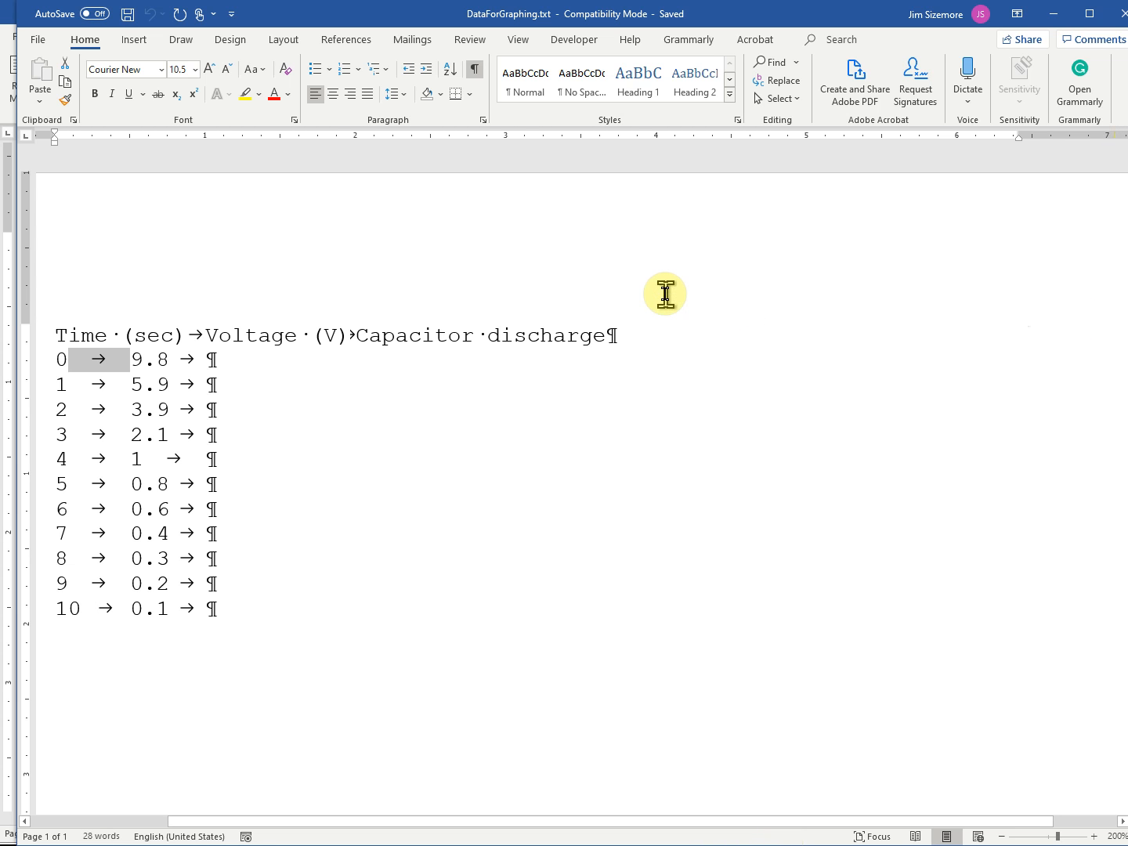
- Switch to the Excel workbook and open the recent file DataForGraphing.txt as read-only
key(alt+Tab)
key(alt+Tab)
key(alt+Tab)
key(alt+Tab)
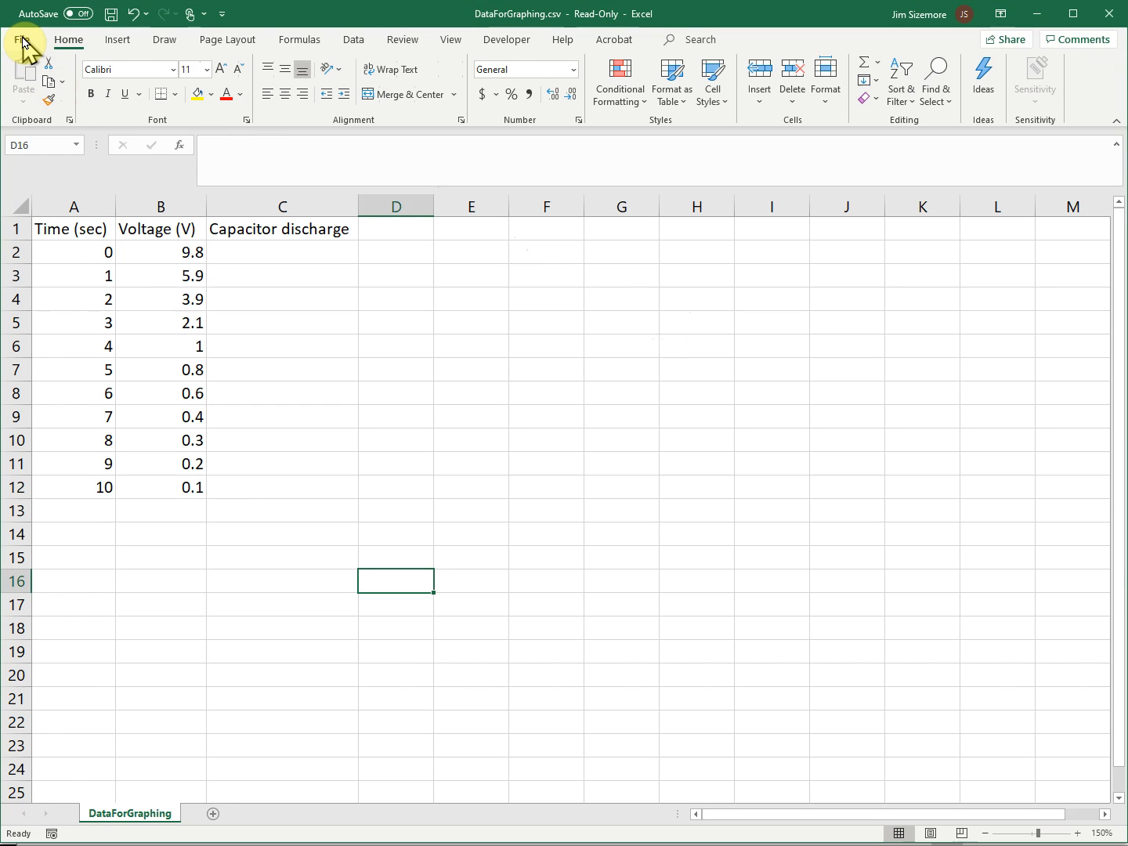
click(21, 43)
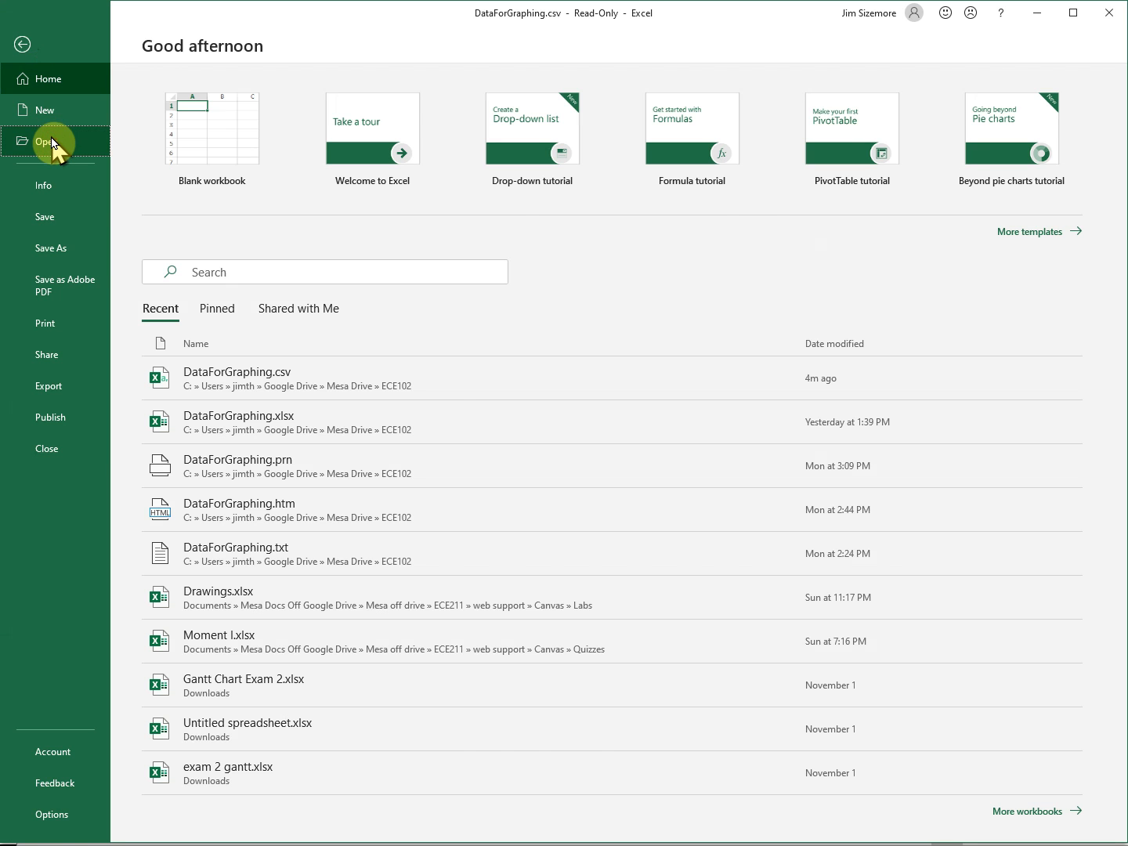
click(52, 143)
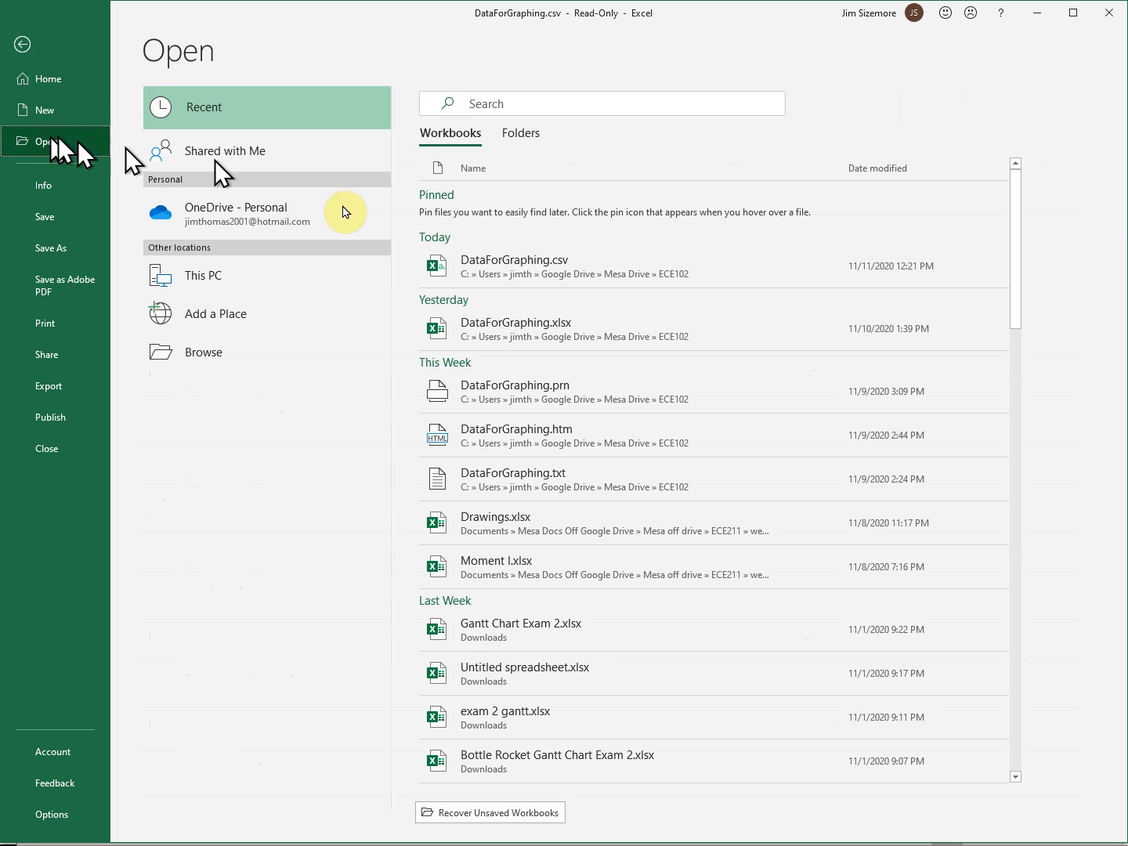
click(212, 362)
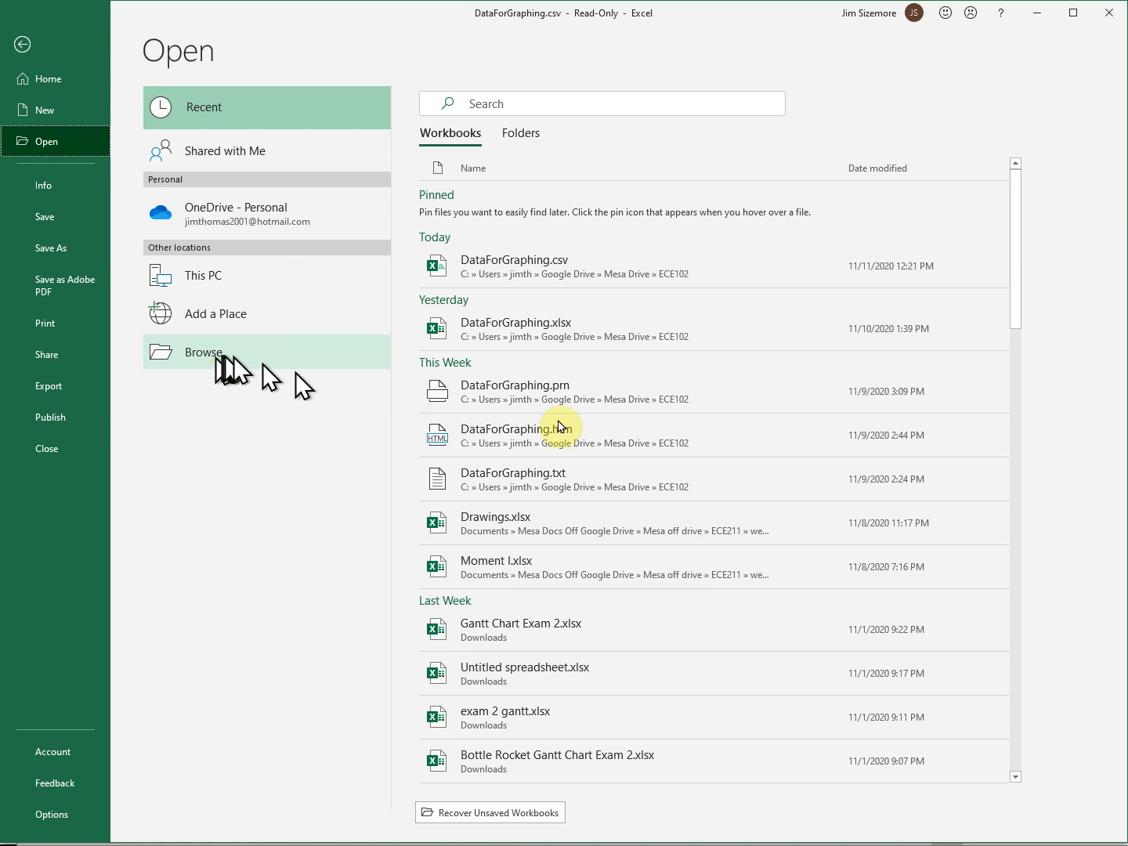
click(546, 488)
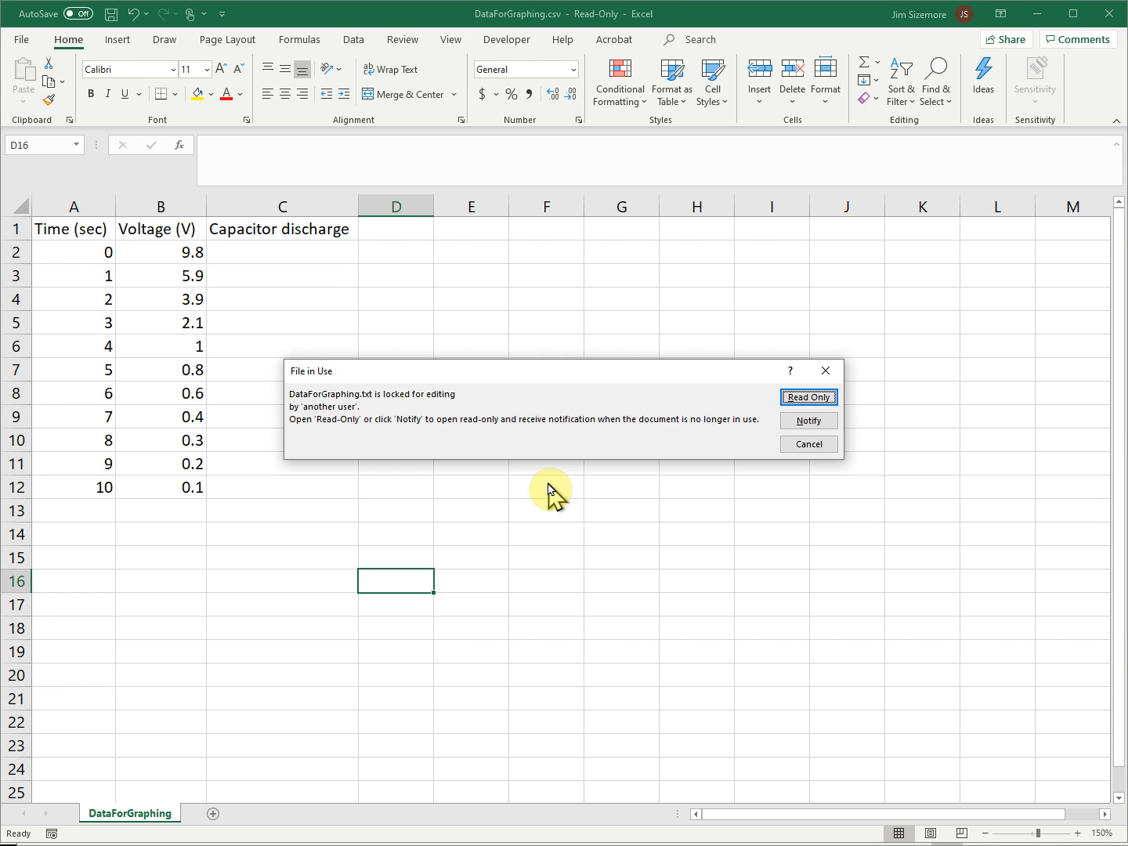
click(817, 398)
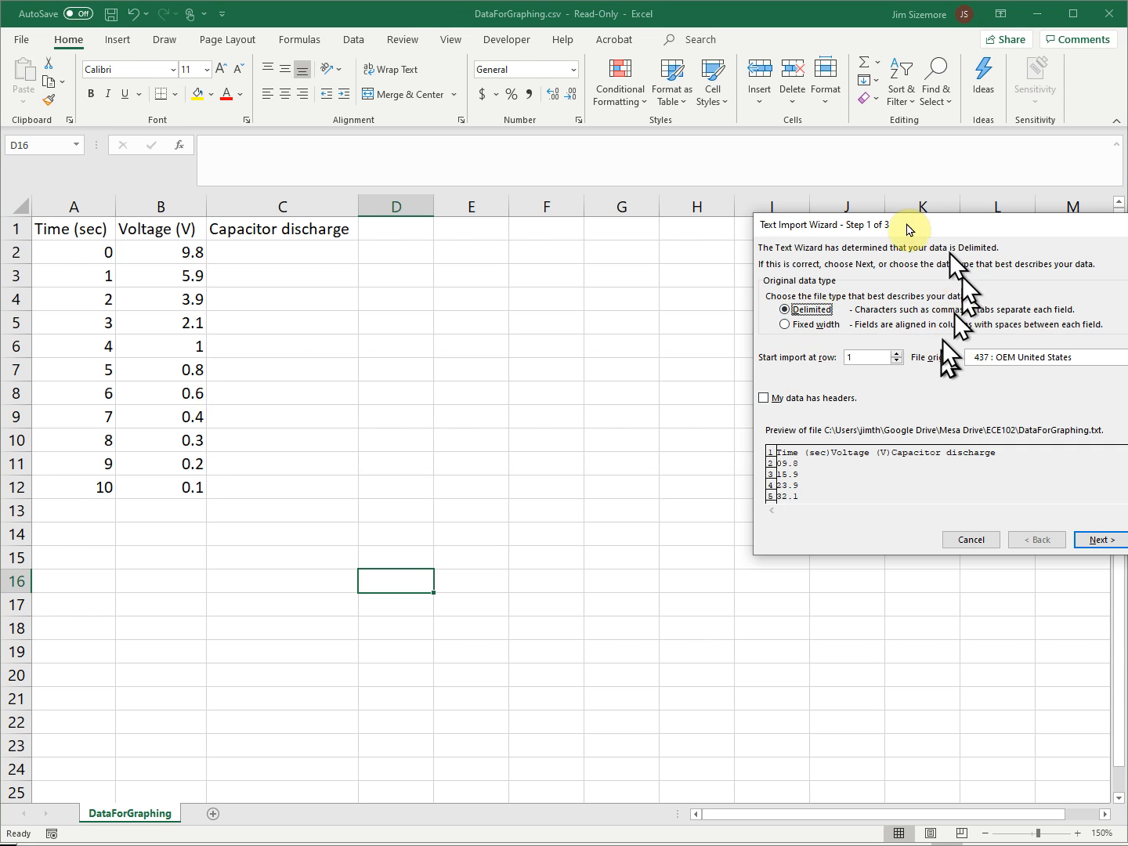
- Keep the Delimited data type in the Text Import Wizard, mark the data as having headers, and advance to the delimiter settings
drag(1057, 228, 728, 285)
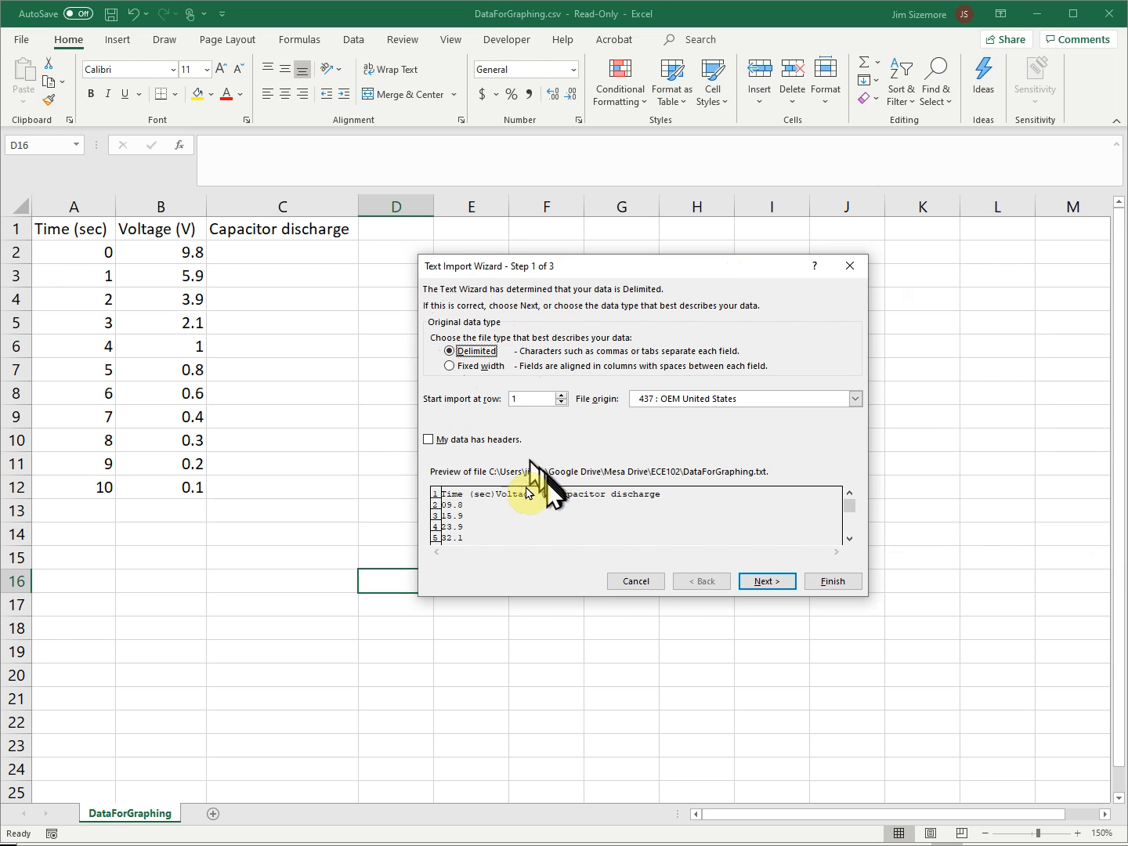
click(429, 440)
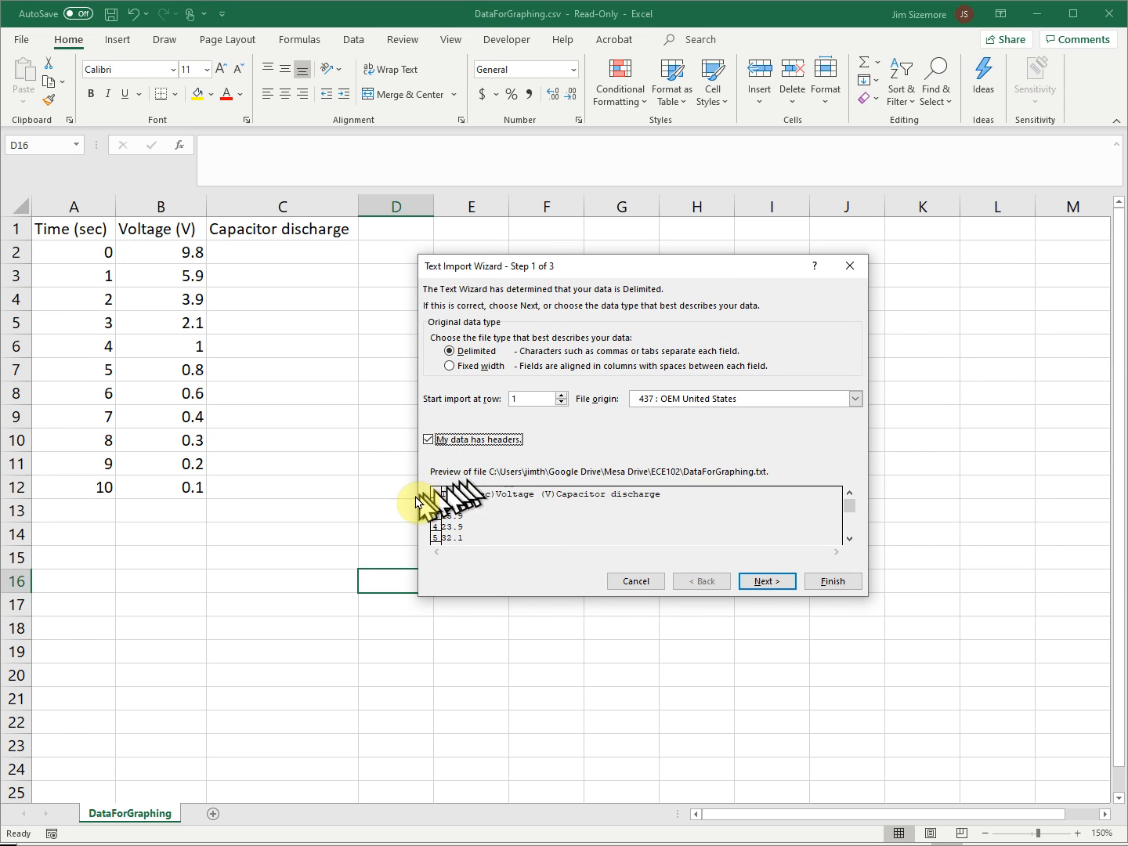
click(849, 540)
click(849, 540)
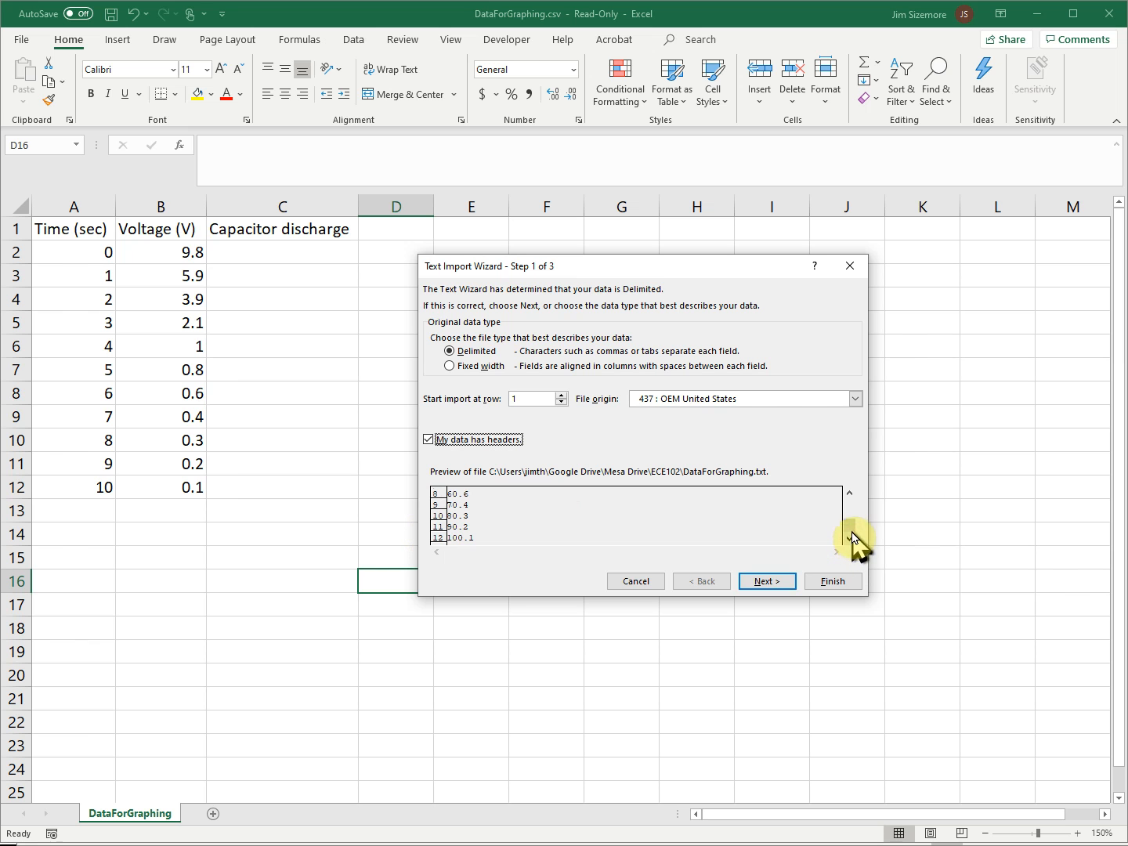
drag(851, 526, 849, 502)
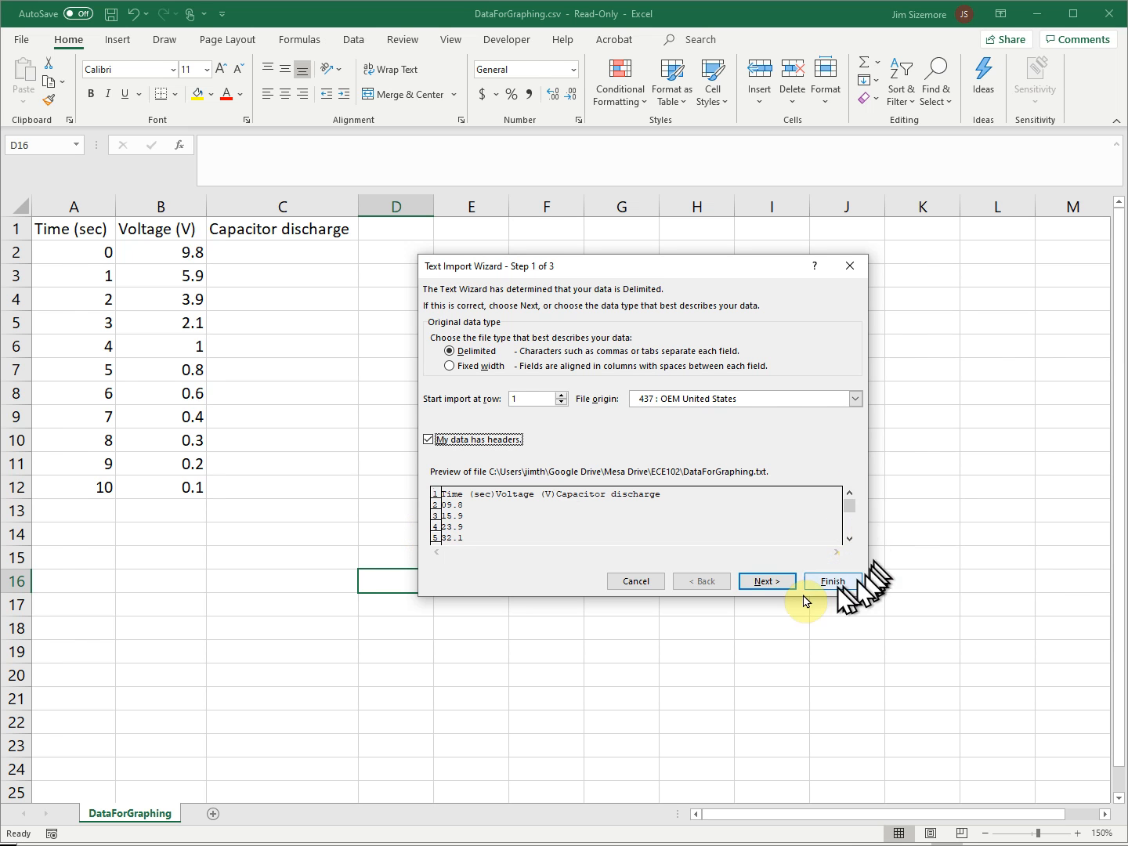
click(776, 586)
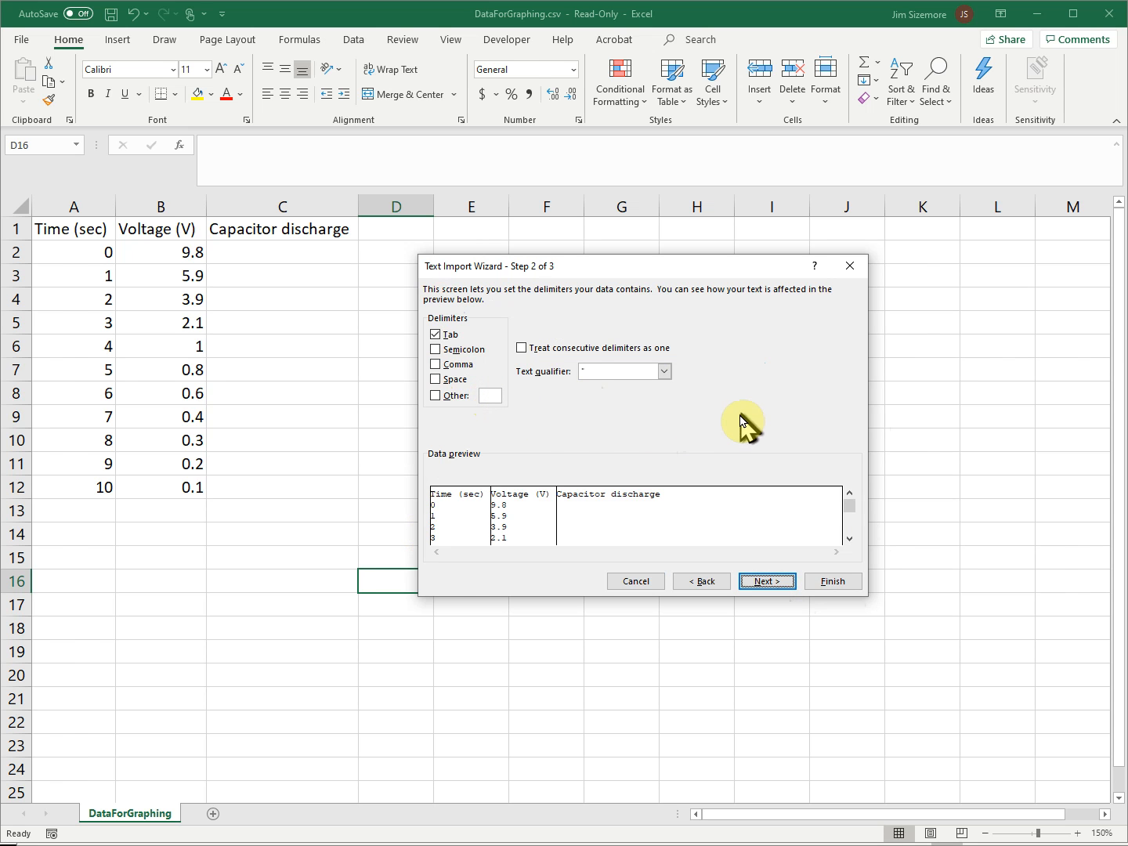
- Review the data preview with Tab as the delimiter and finish the import with the General column format
click(850, 539)
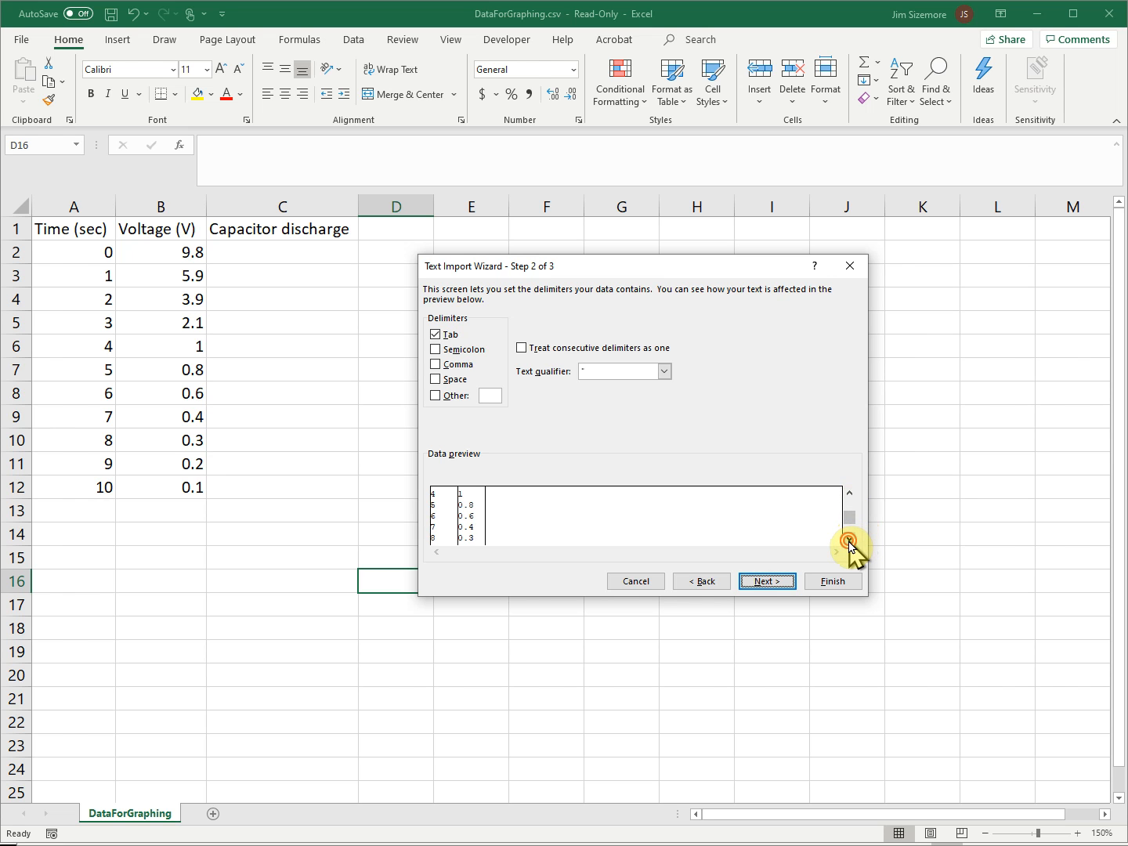
click(851, 493)
click(851, 494)
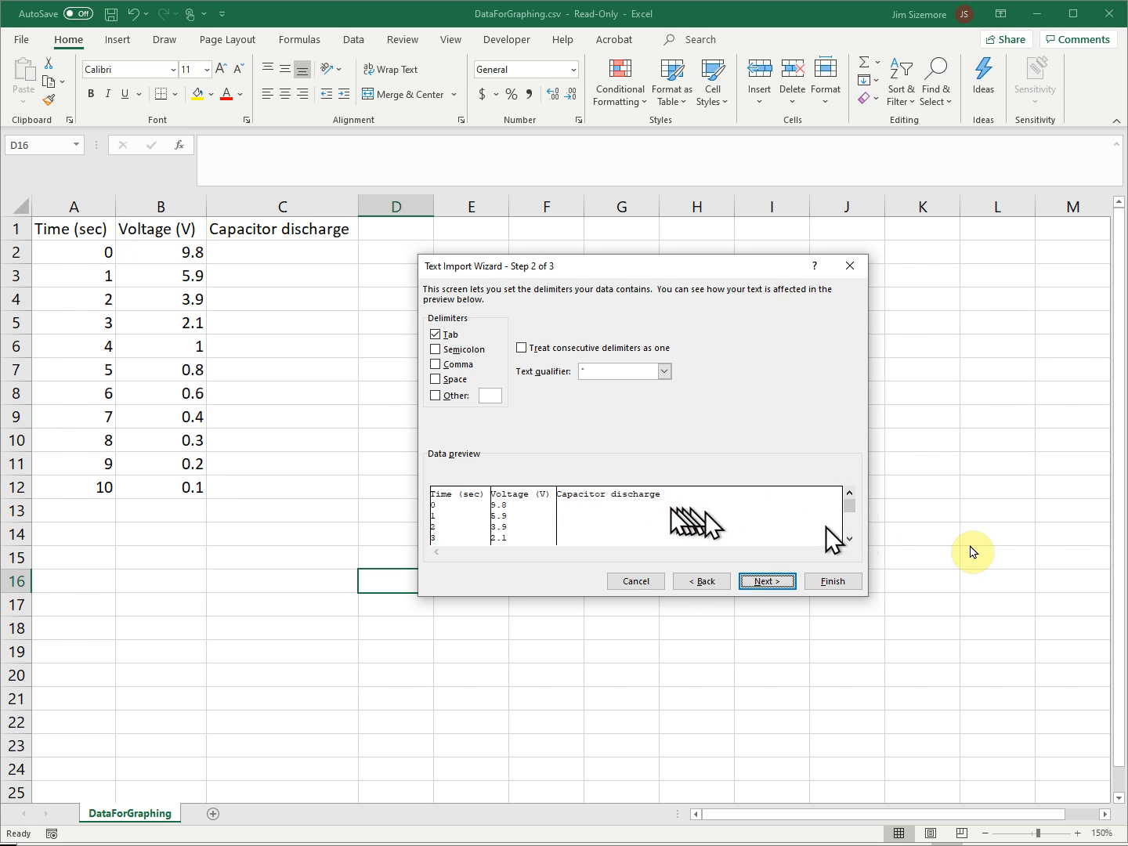
click(849, 539)
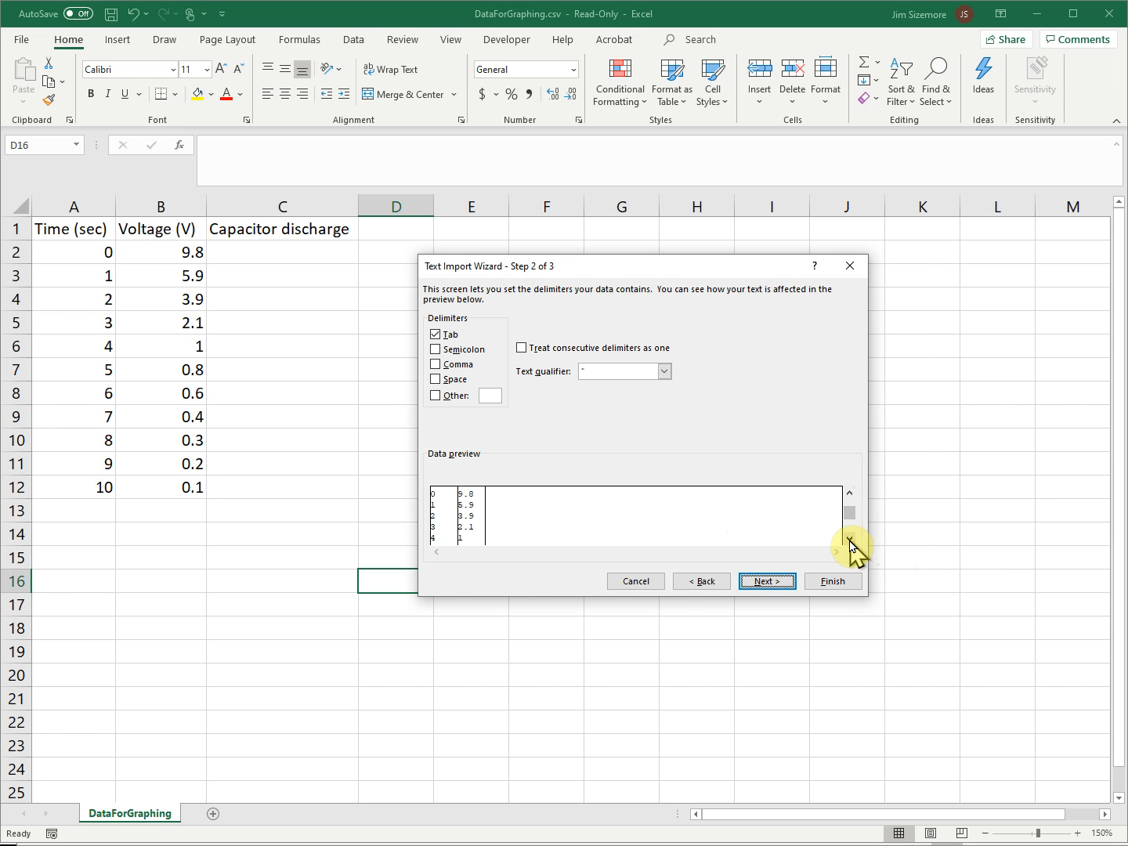
click(850, 495)
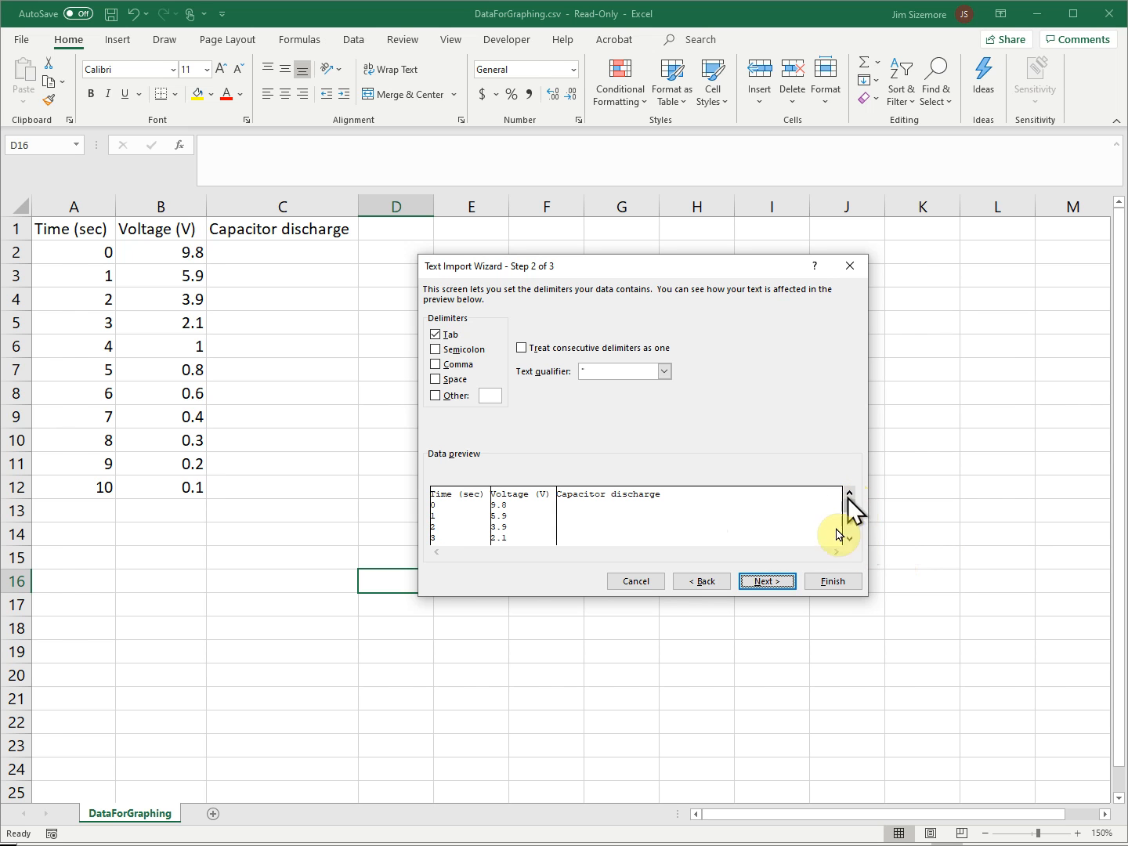
click(767, 582)
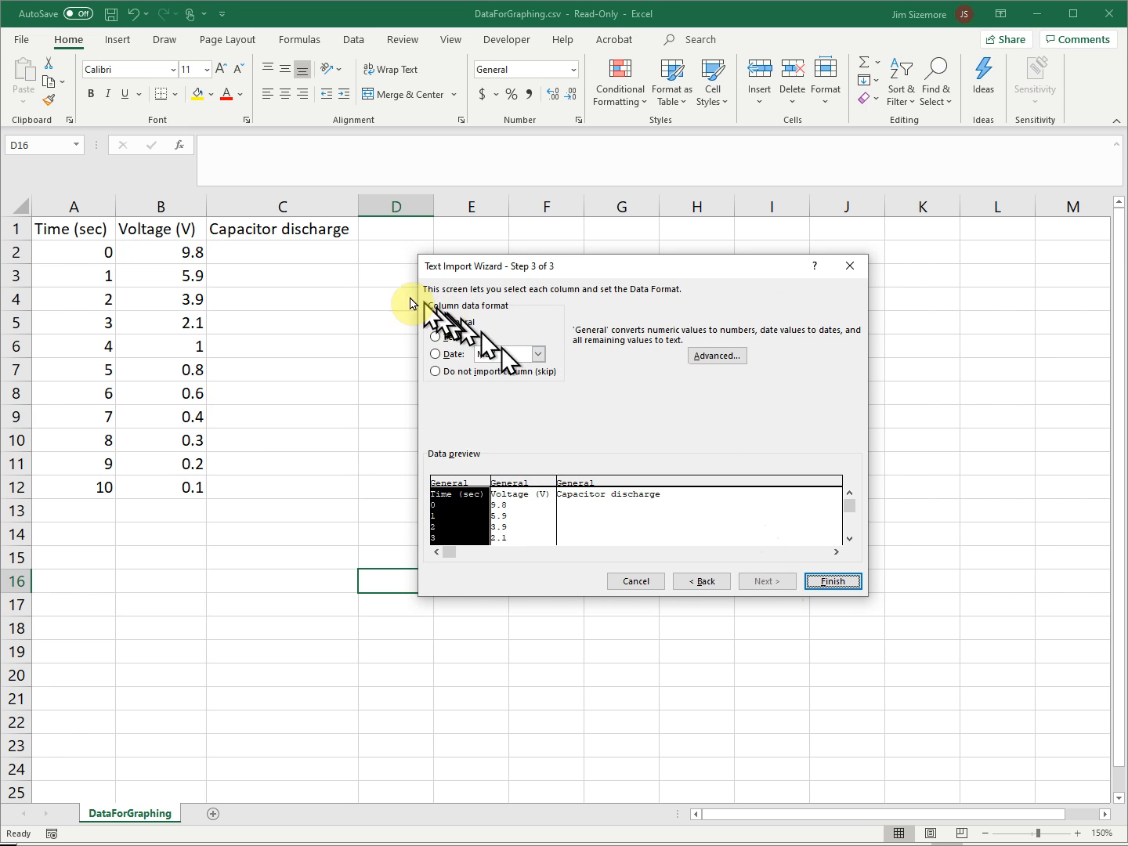
click(834, 581)
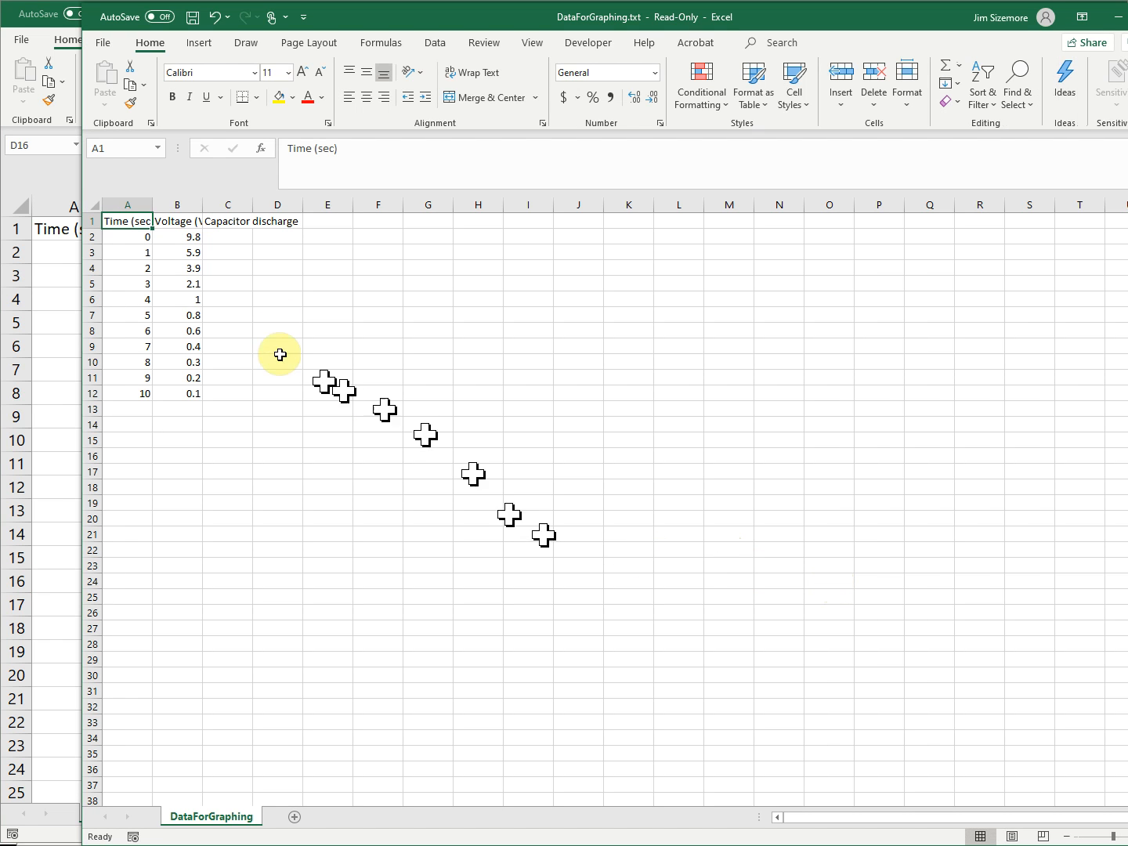
- Zoom the imported DataForGraphing.txt worksheet to 200%
click(535, 47)
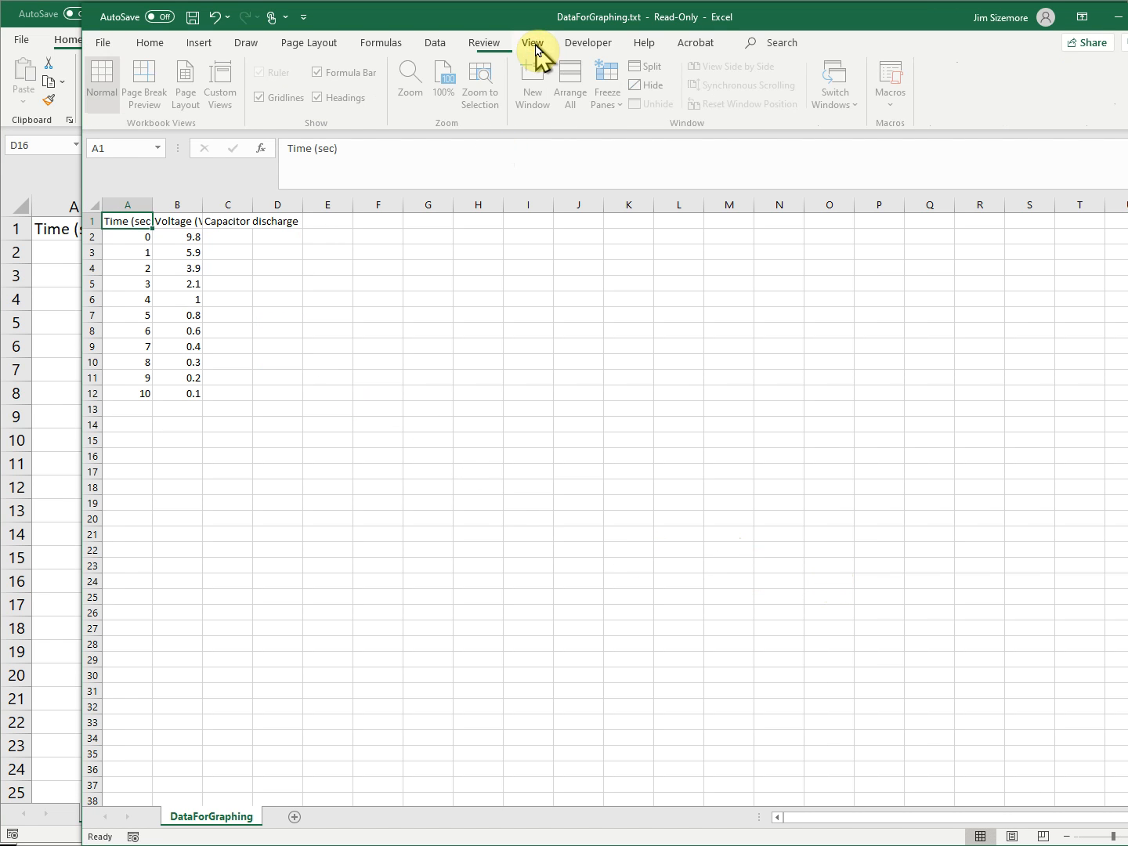
click(420, 92)
click(674, 389)
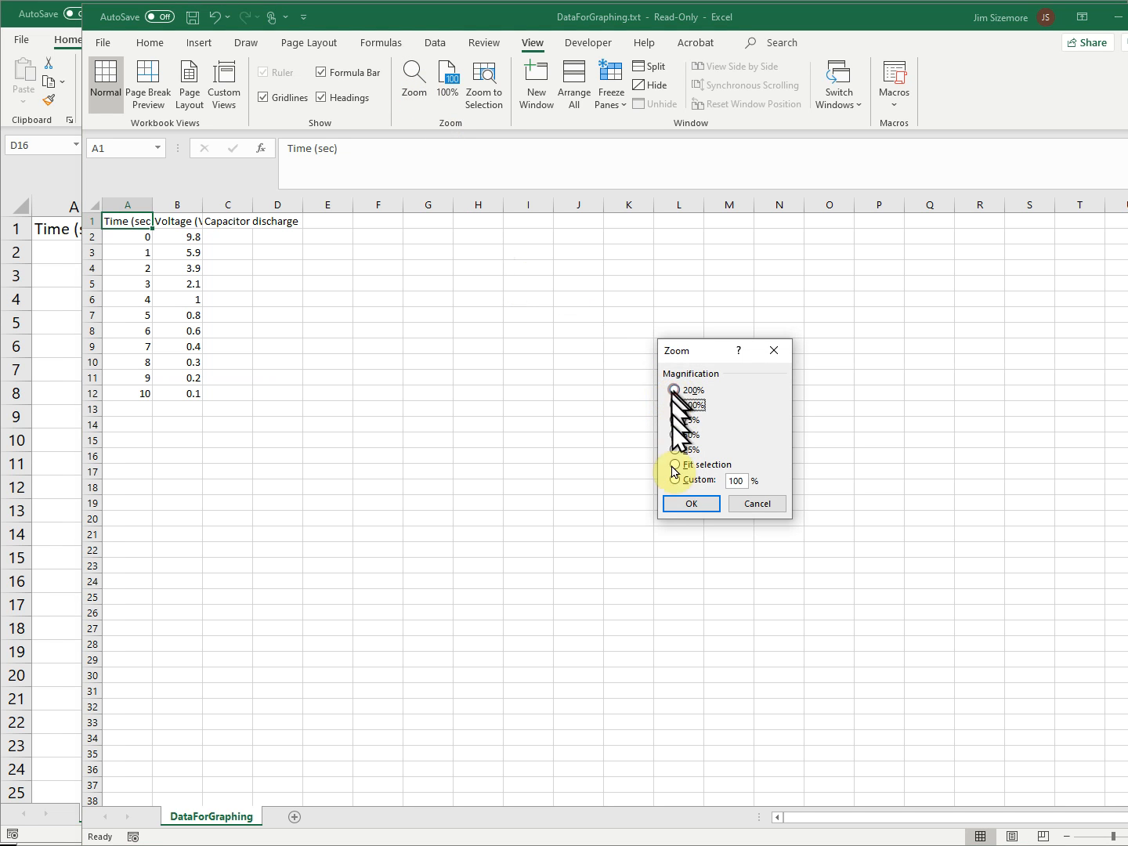
click(684, 505)
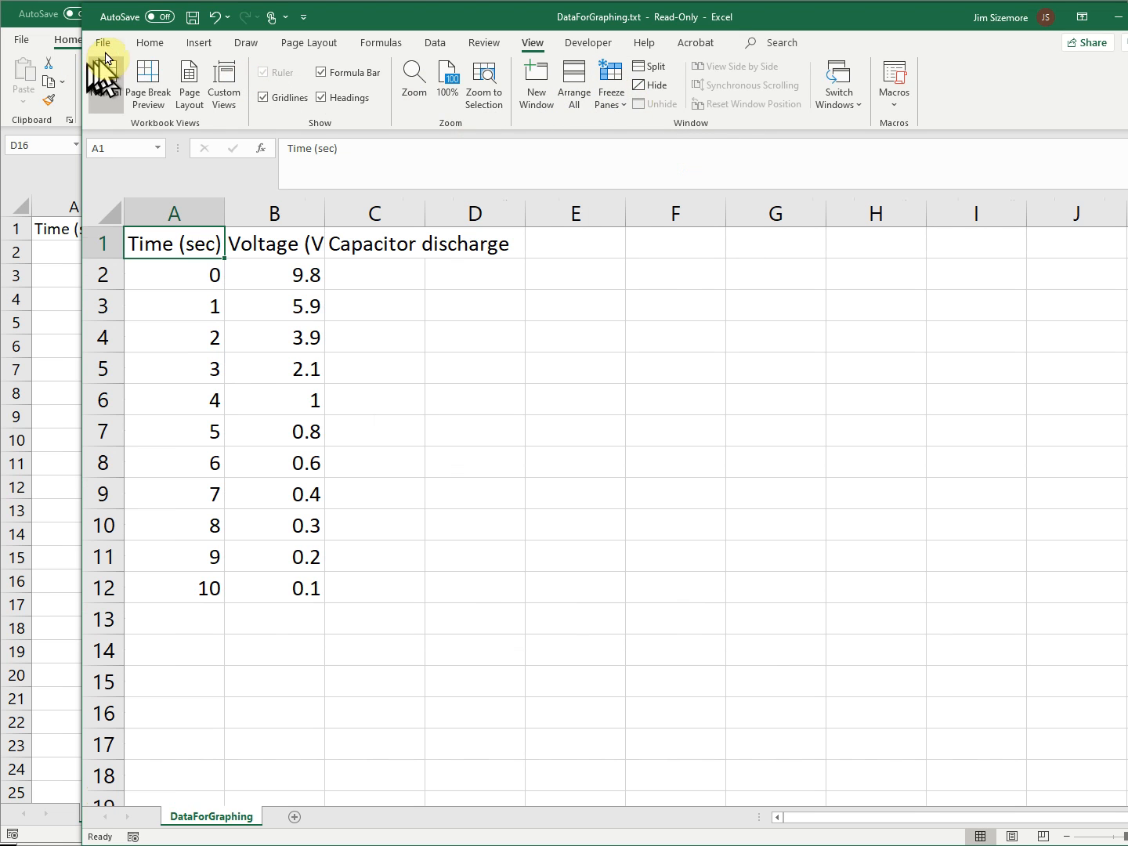
- AutoFit the width of column A, and extend the AutoFit column width to the entire DataForGraphing.txt worksheet
click(150, 44)
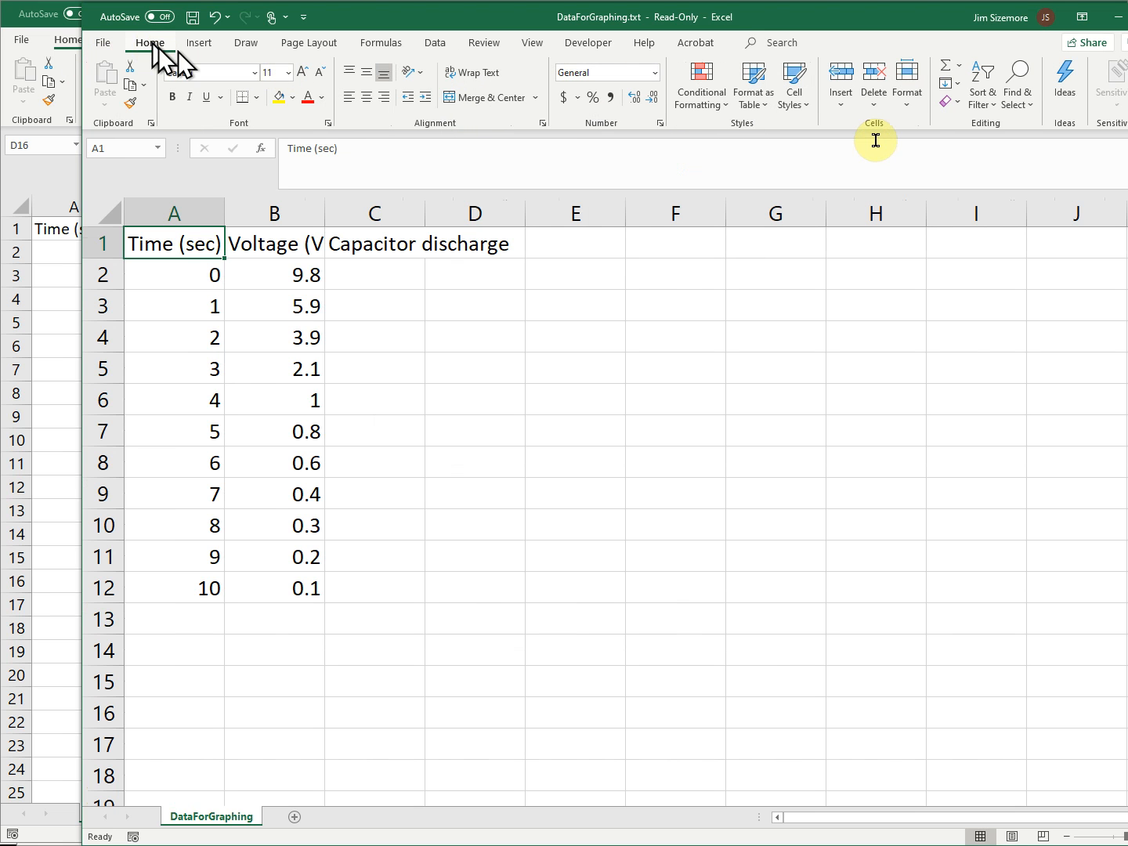
click(906, 94)
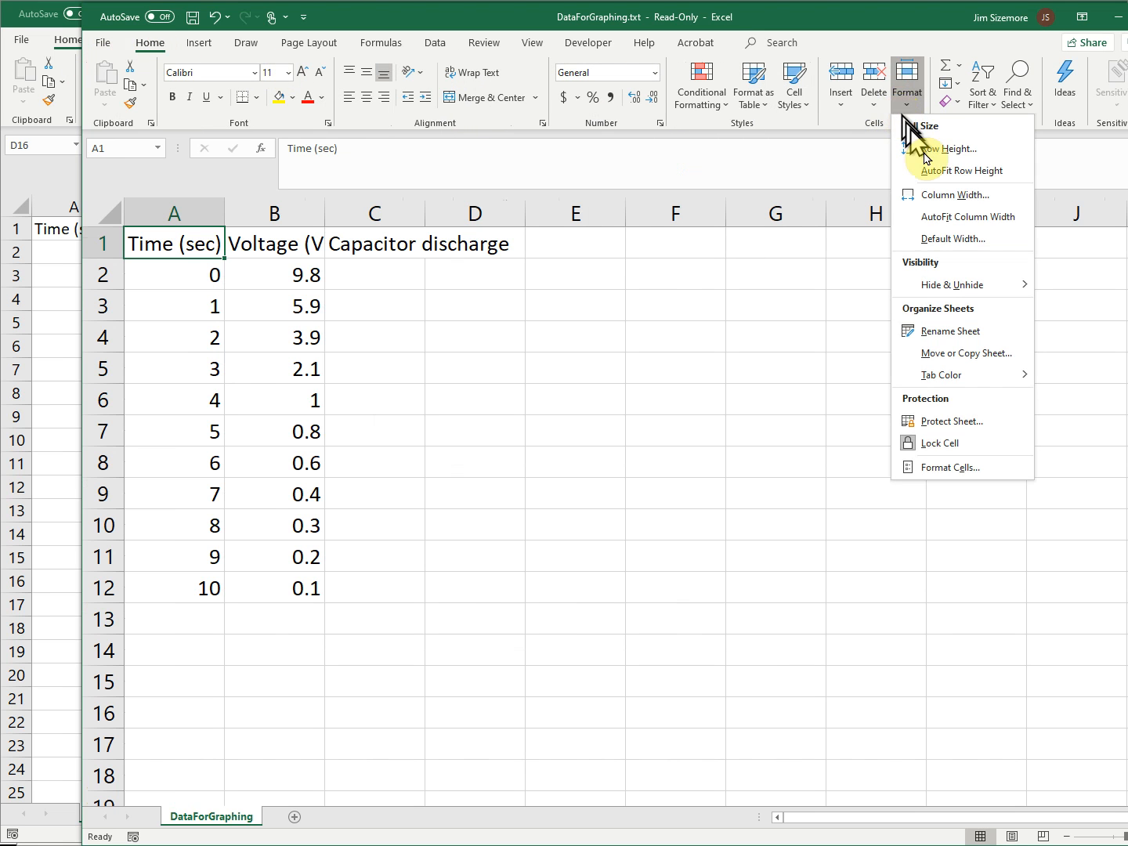
click(934, 216)
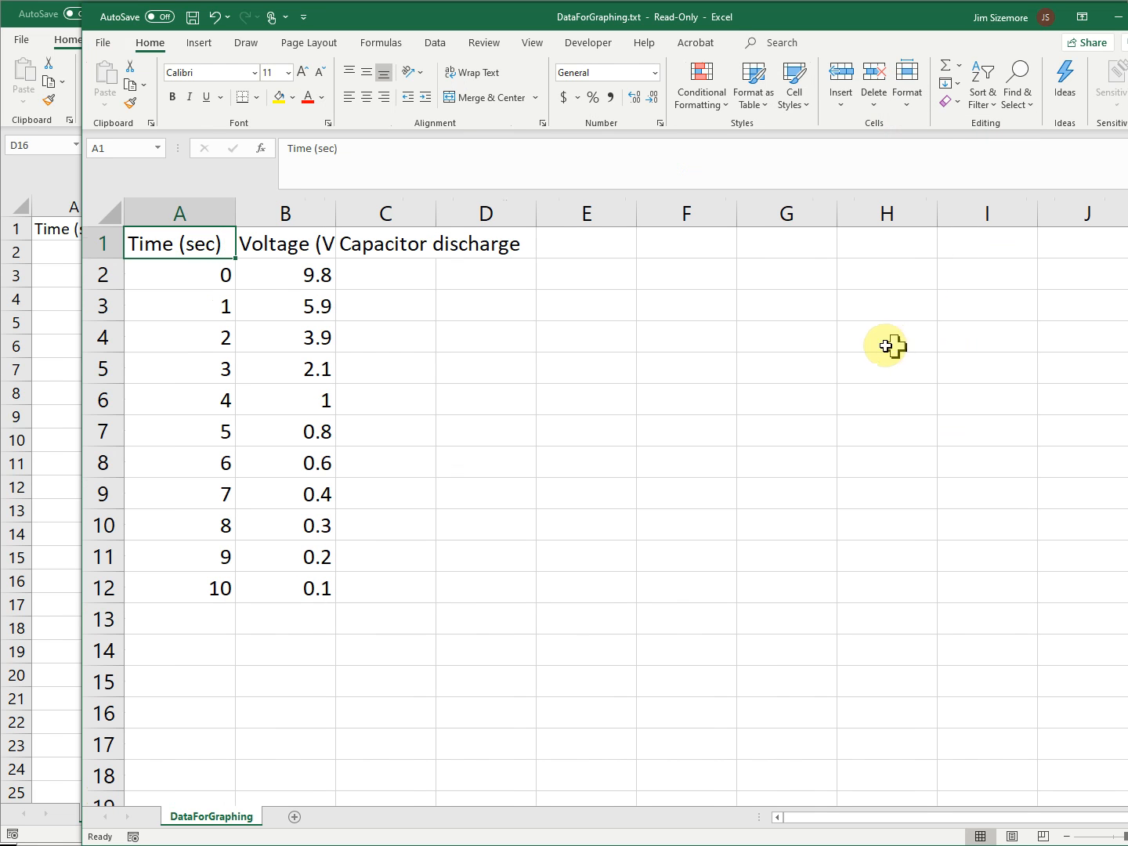
click(100, 215)
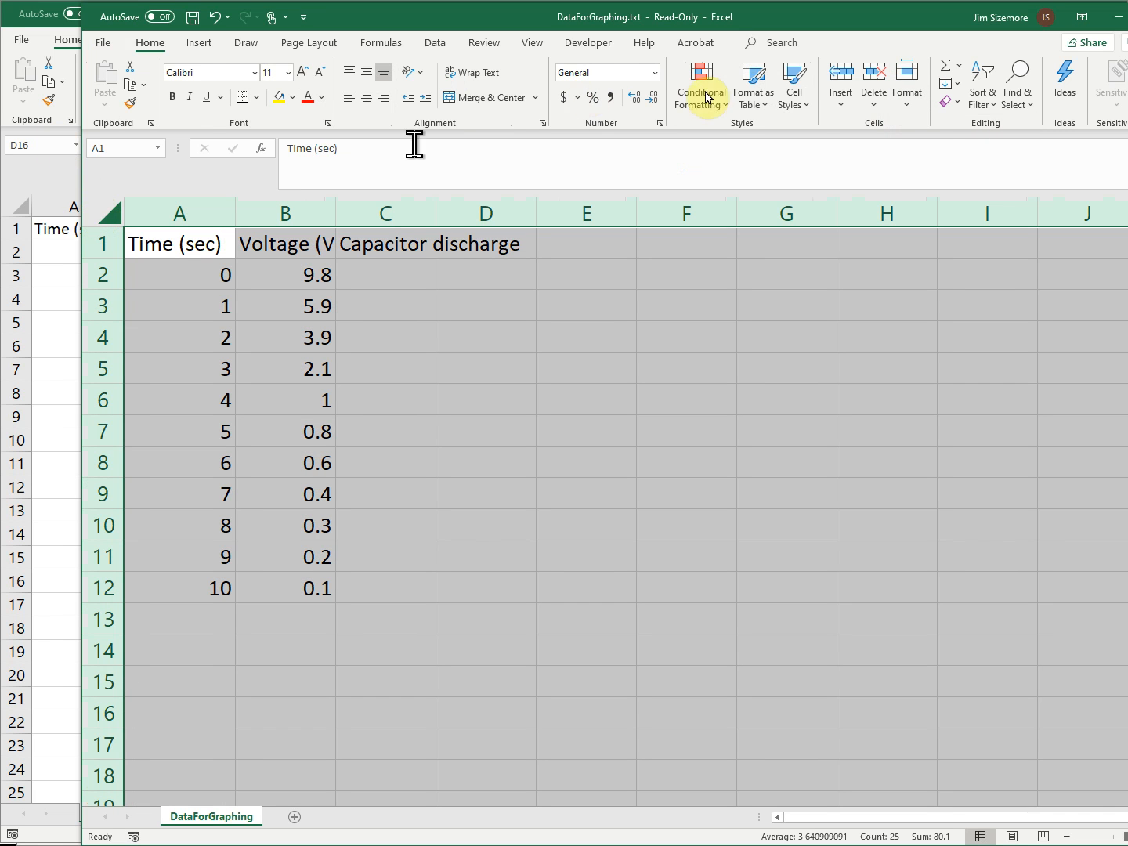
click(909, 116)
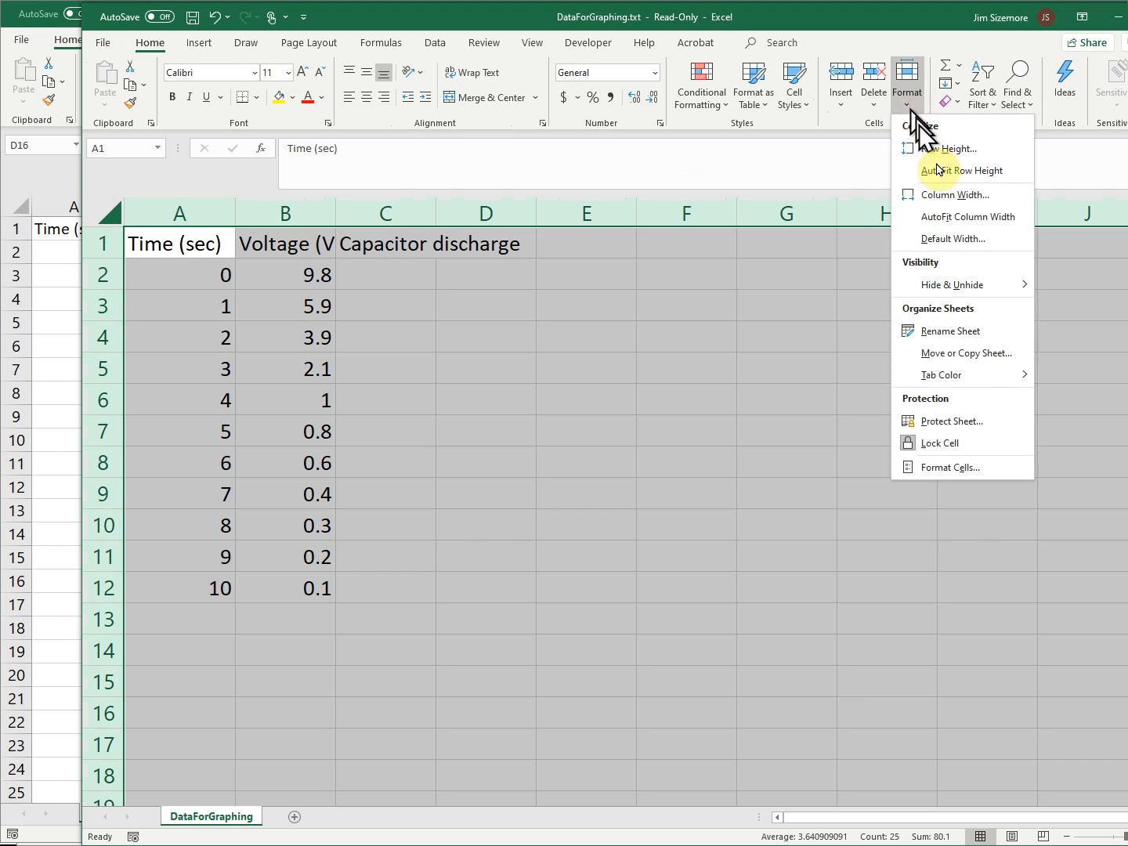
click(948, 216)
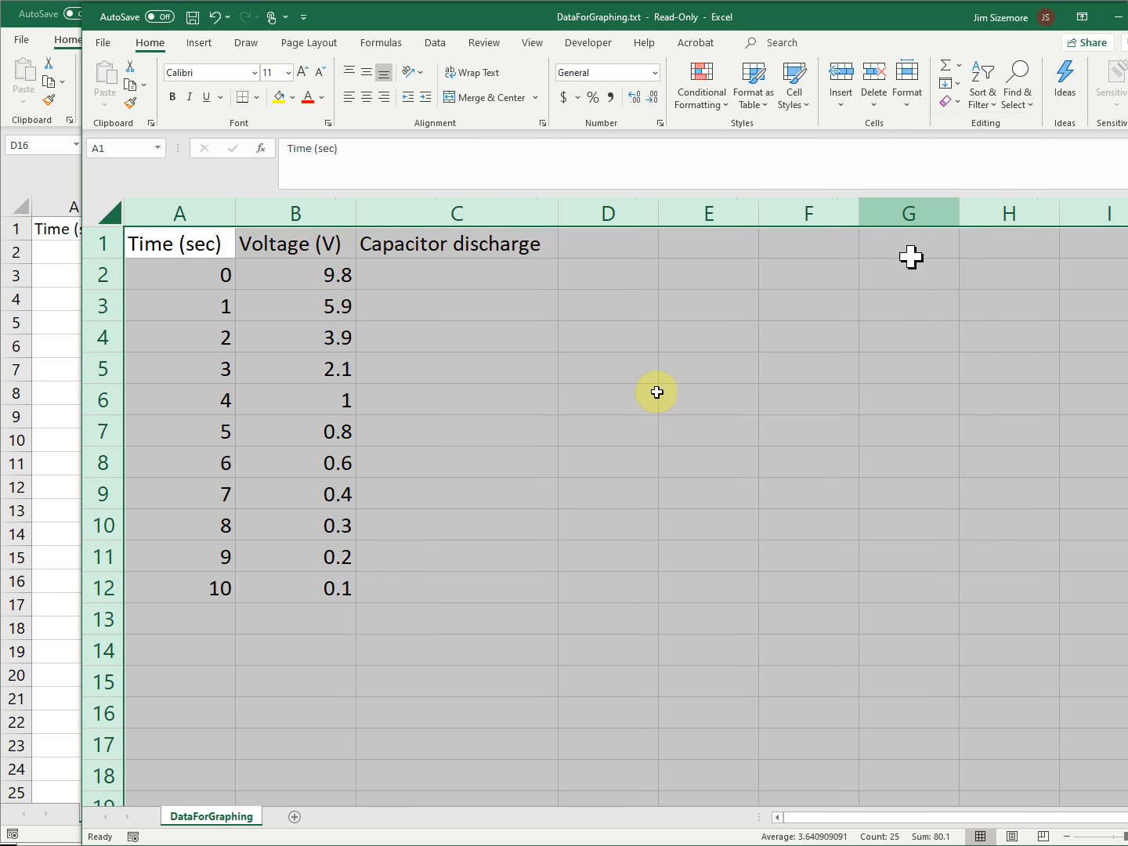
click(619, 409)
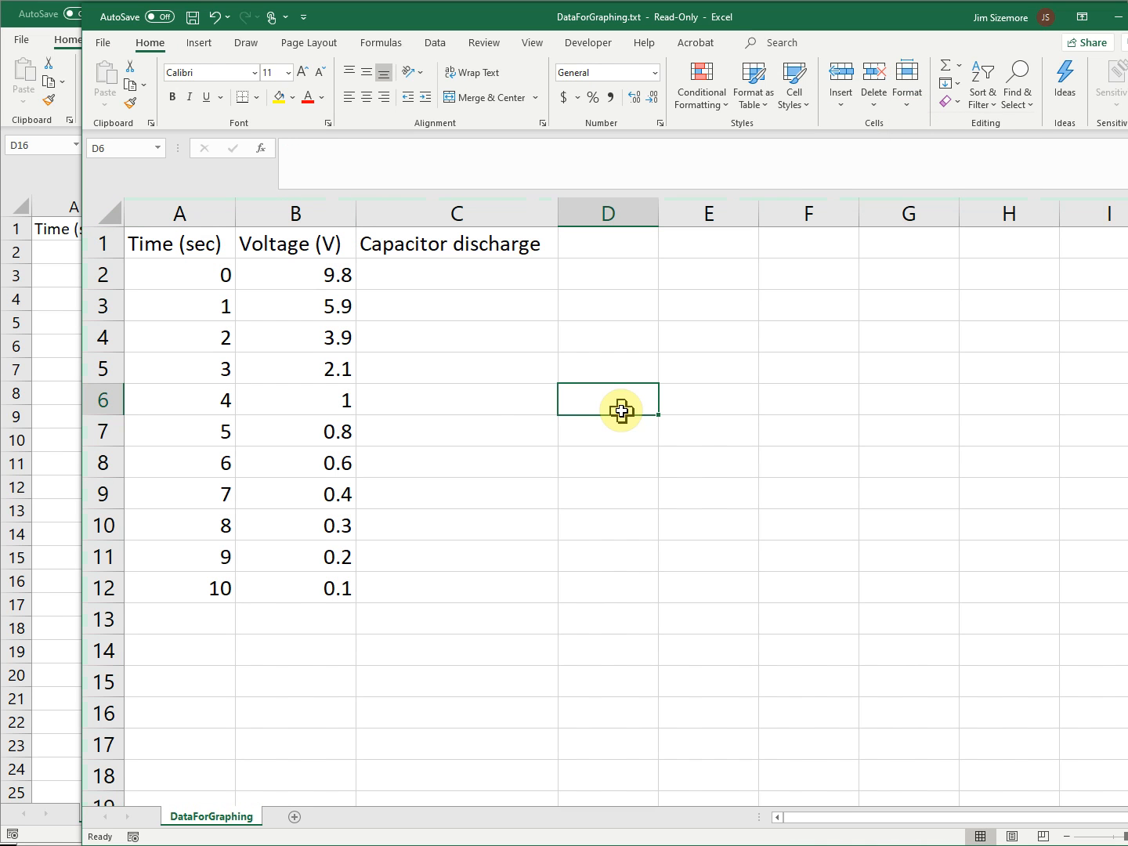
- Compare the DataForGraphing.csv and DataForGraphing.txt worksheets by switching between the two workbooks, ending on DataForGraphing.txt
click(60, 426)
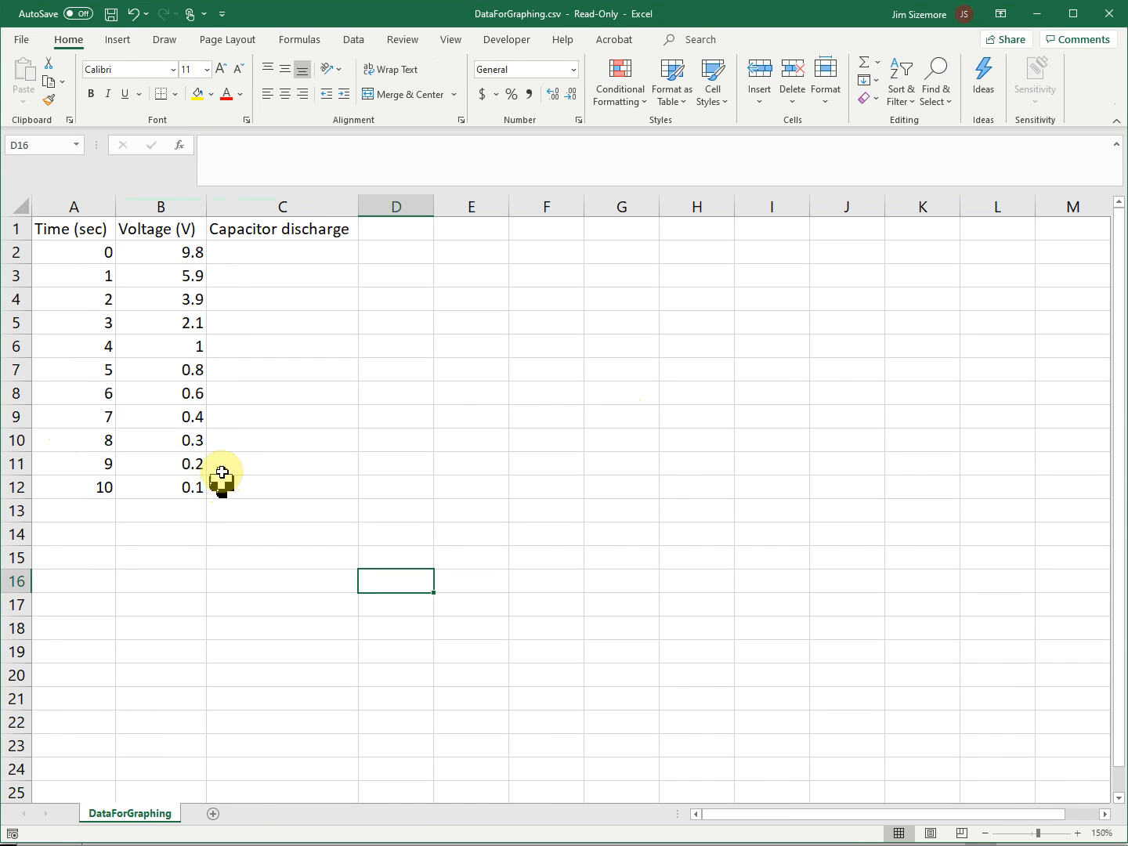
key(alt+Tab)
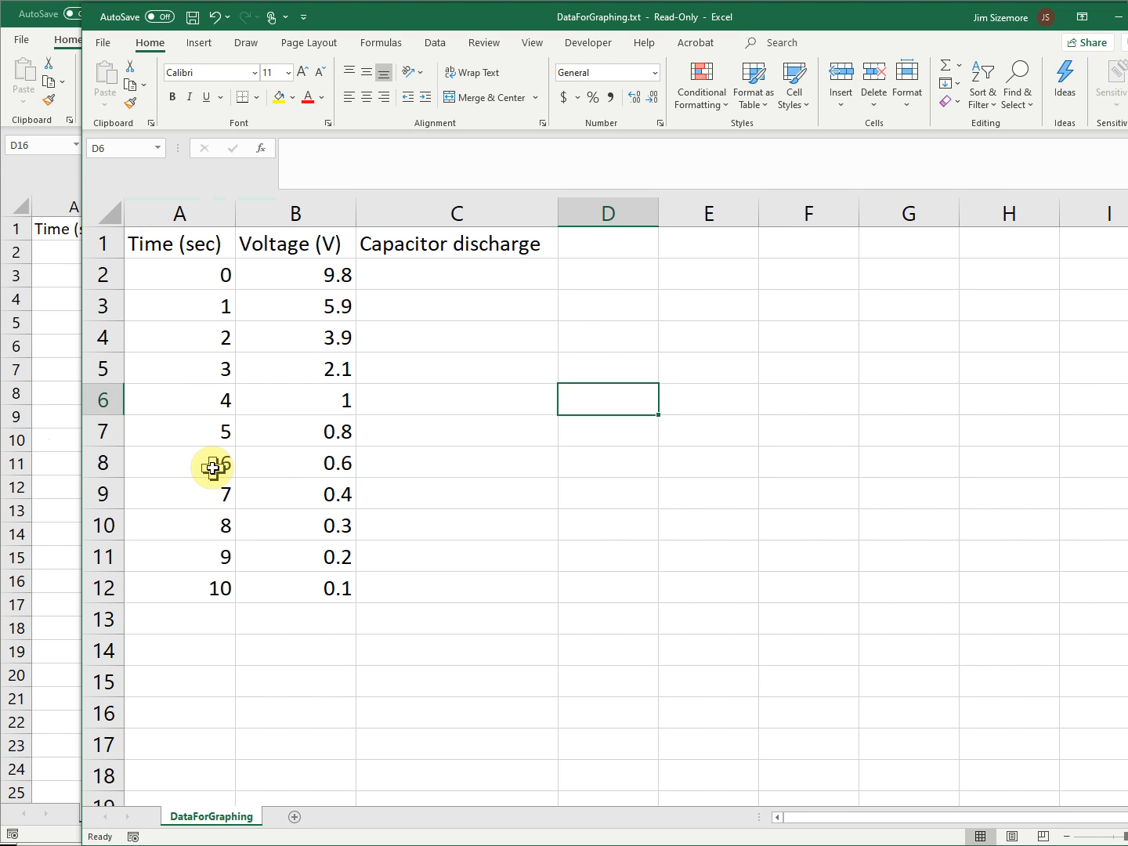
key(alt+Tab)
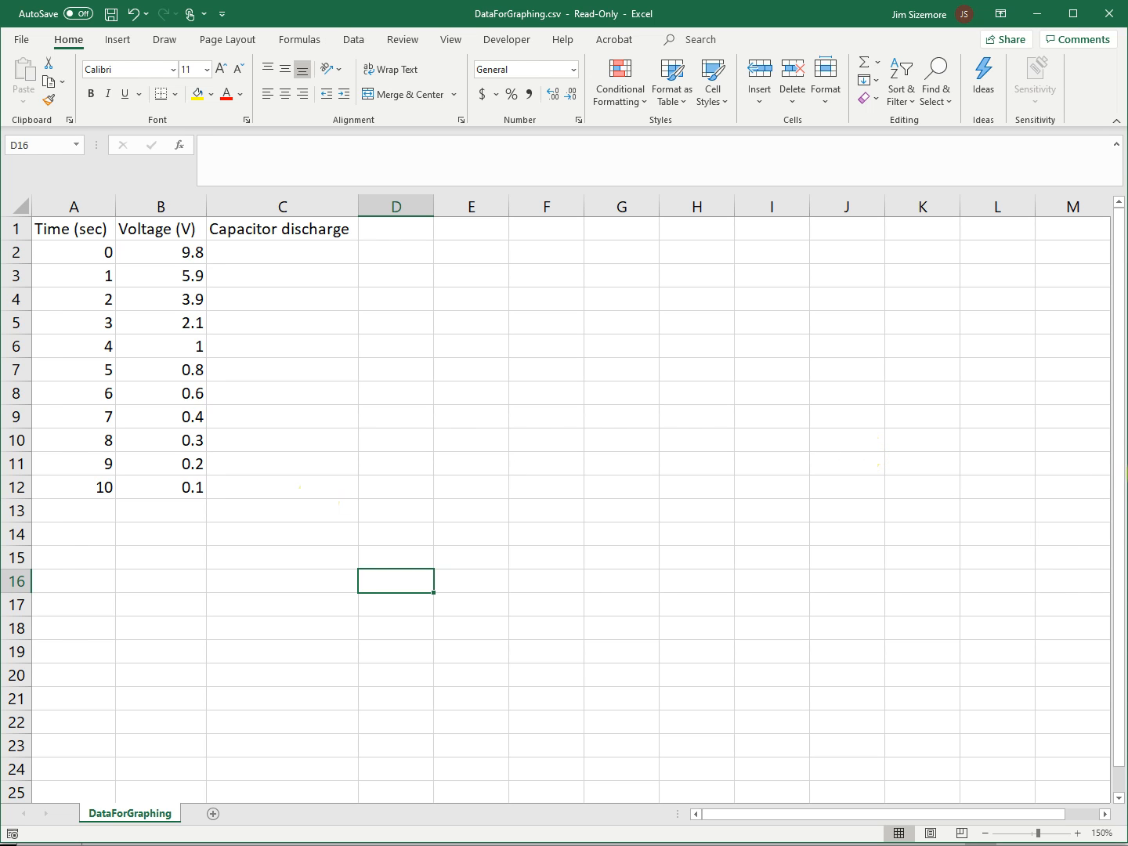
click(1127, 464)
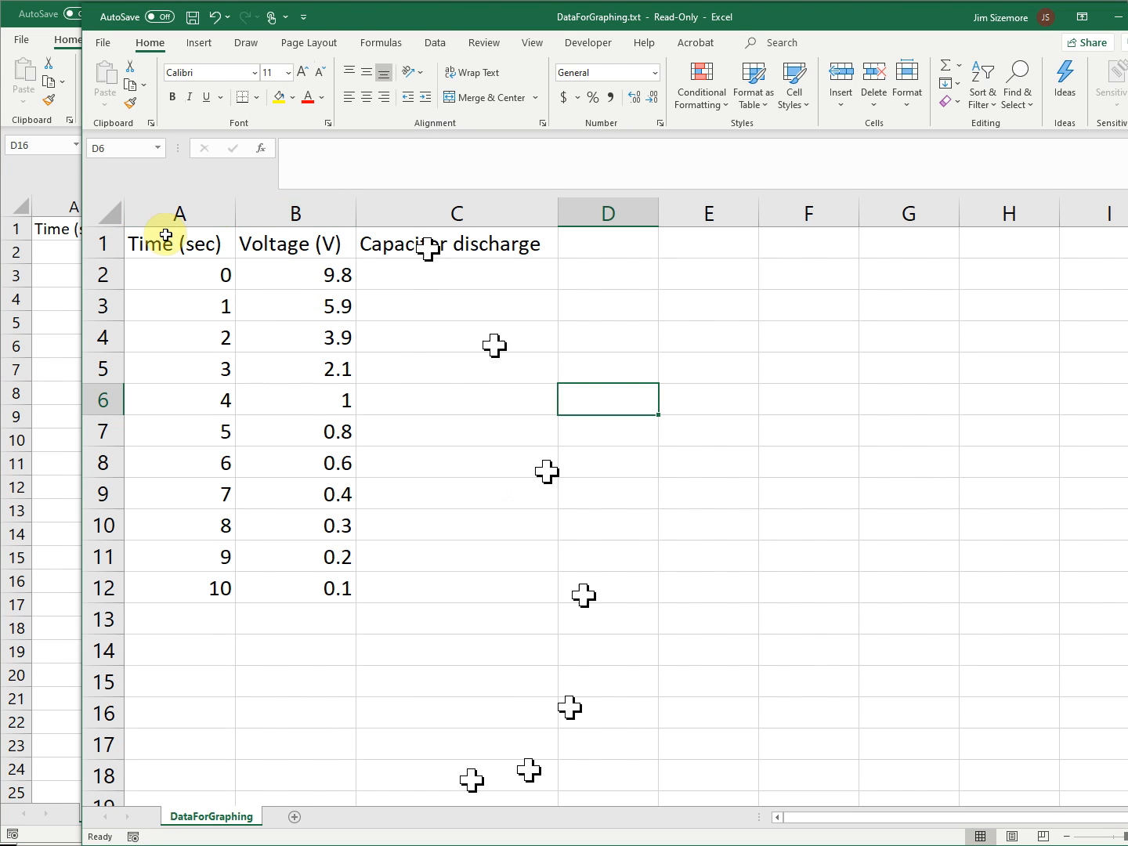